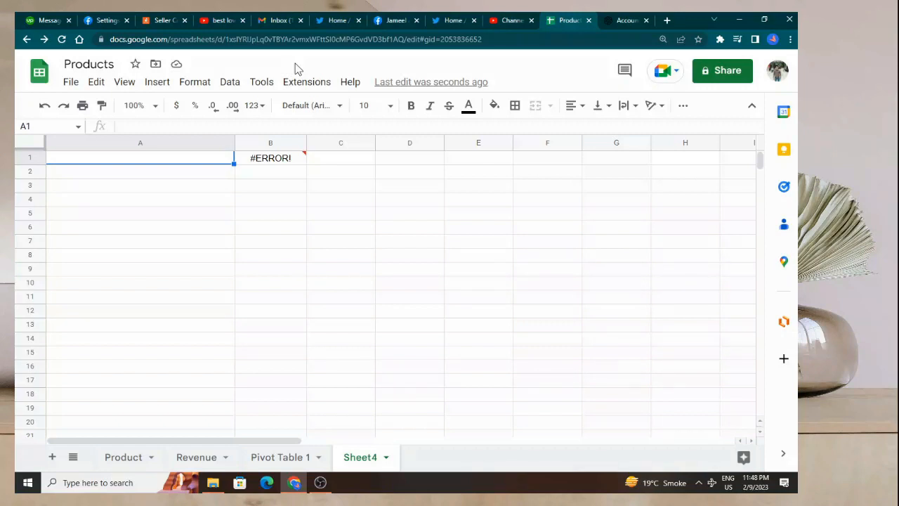
Enter the prompt "list of top 5 brands" in cell A1
double_click(219, 158)
type("list of")
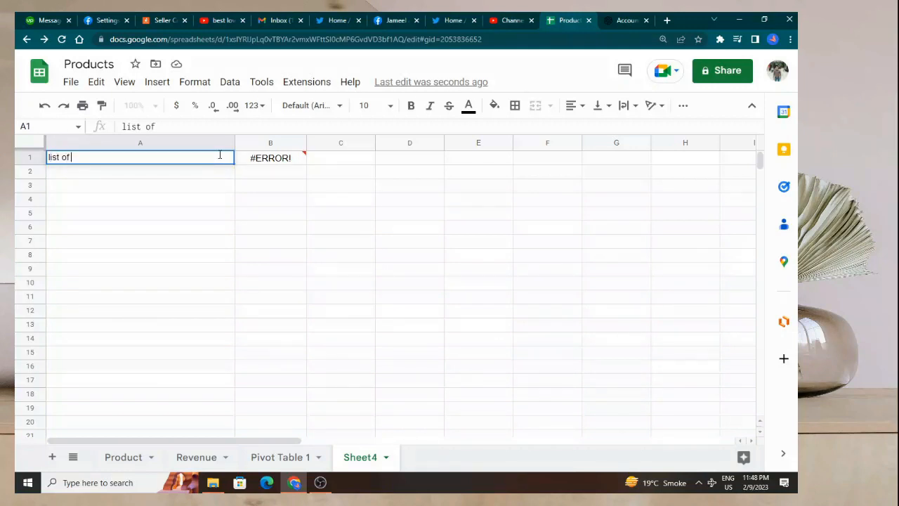
type(" top 5 brands")
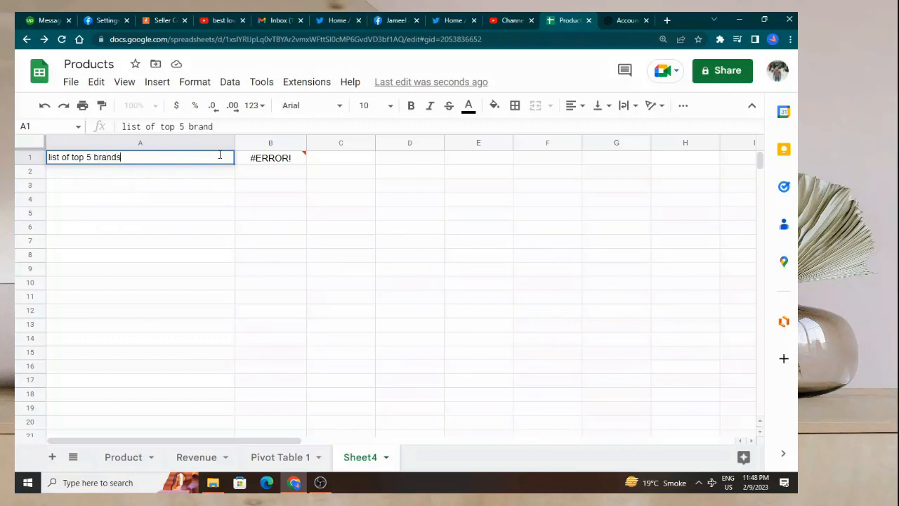
key("Return")
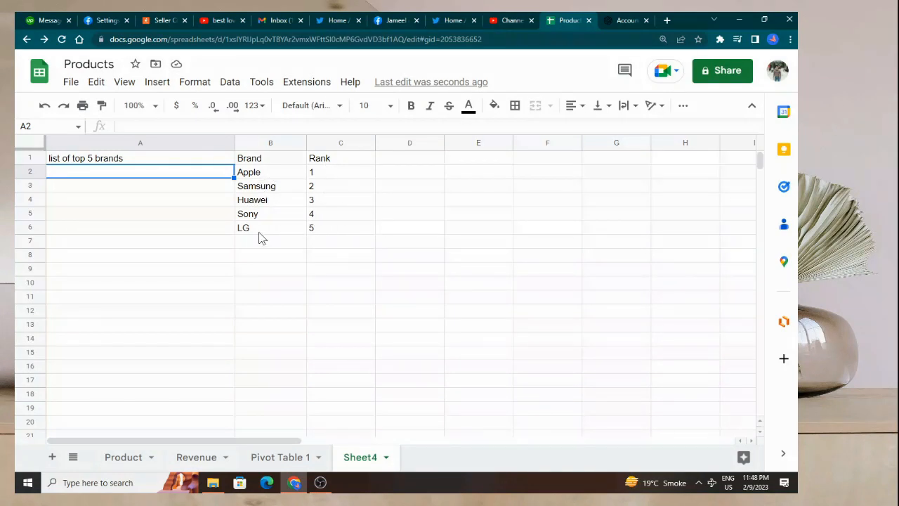
Replace the prompt in cell A1 with "sample data for demand and supply analysis"
left_click(160, 161)
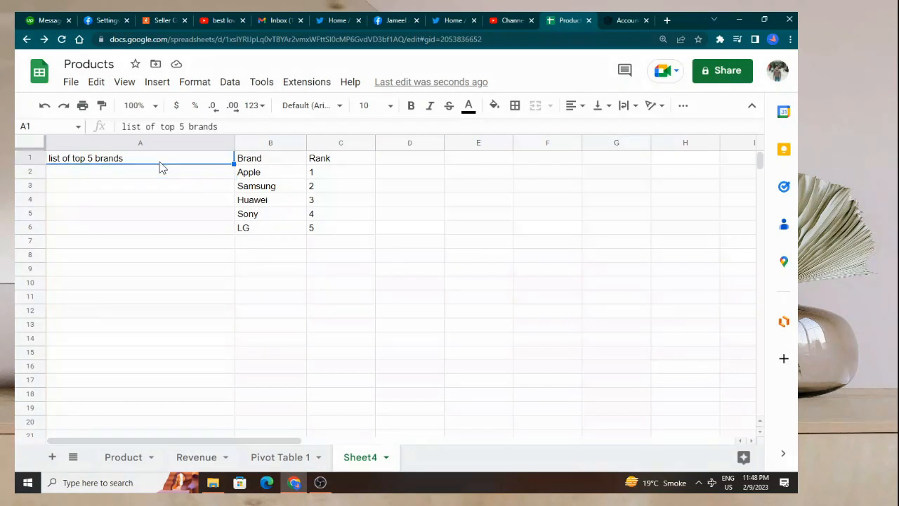
triple_click(158, 159)
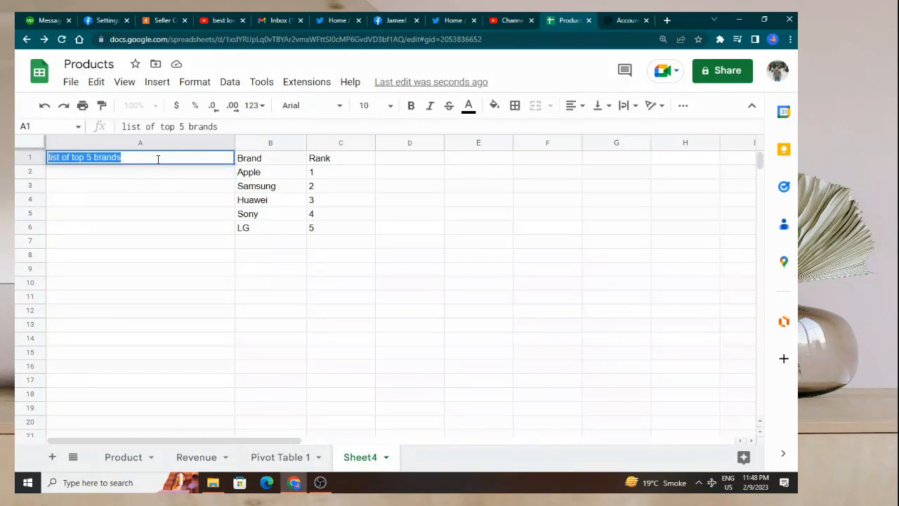
key("BackSpace")
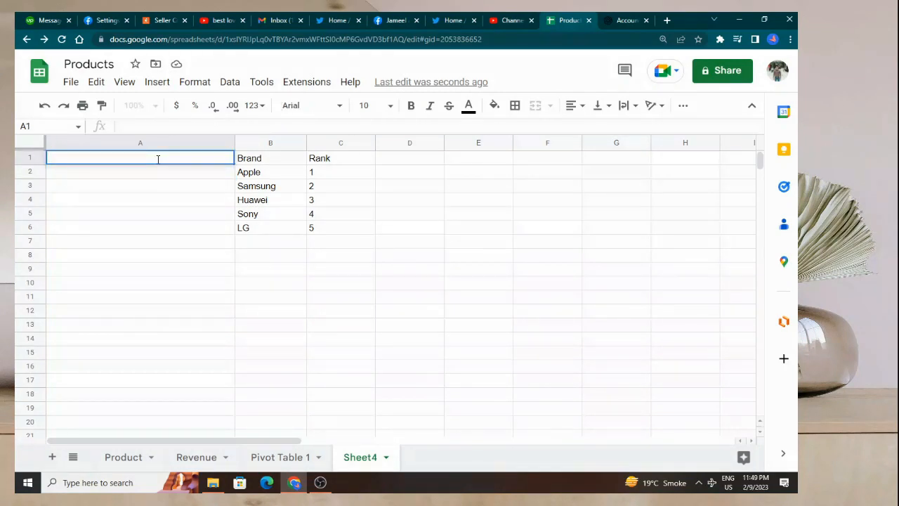
type("sample data f")
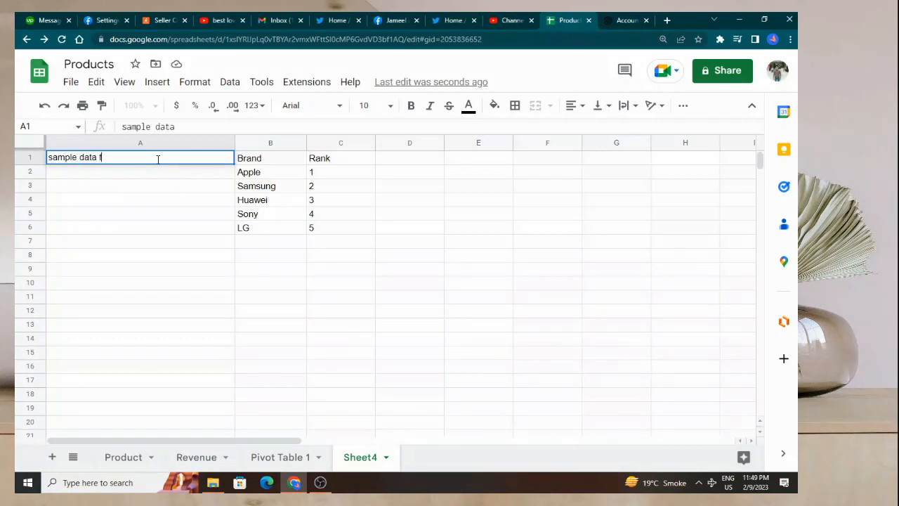
type("or demand an")
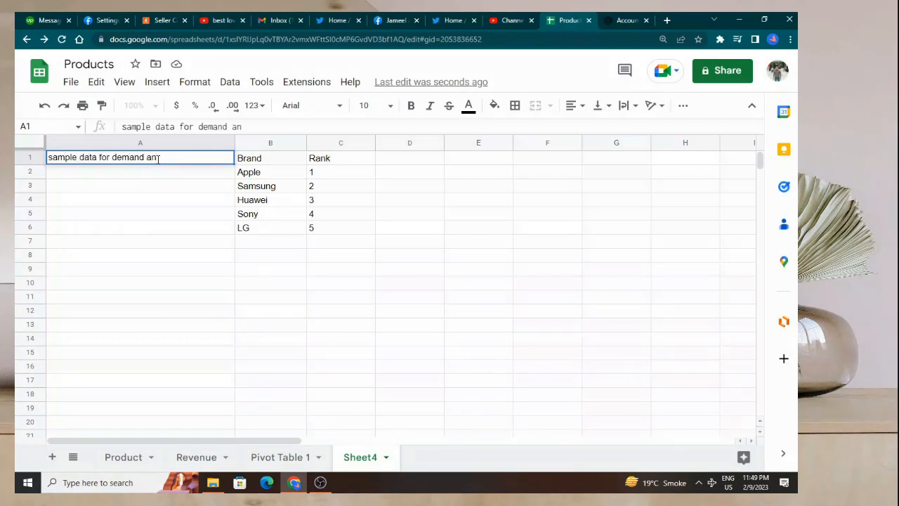
type("d supply analysi")
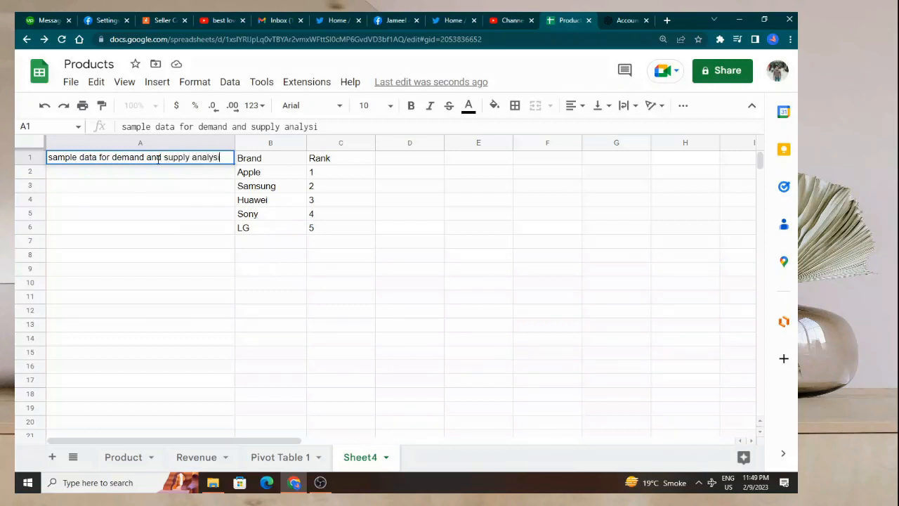
type("s")
key("Return")
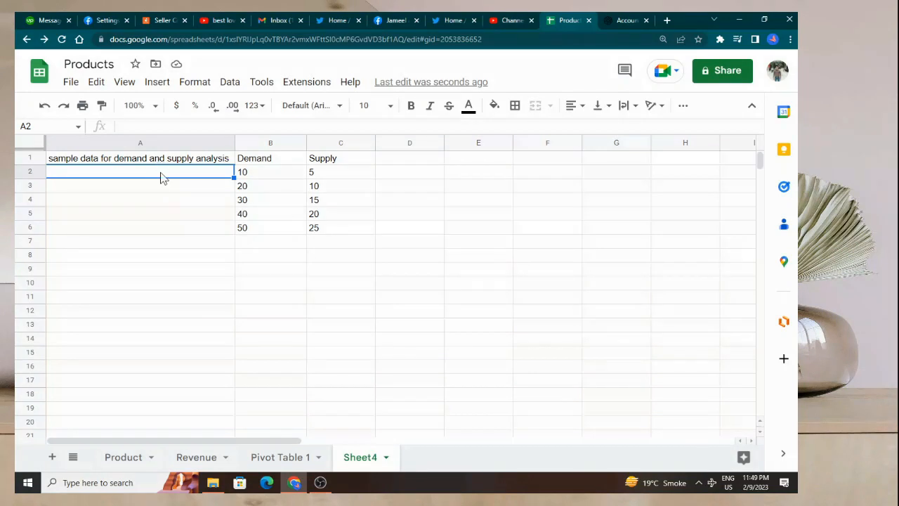
Replace the prompt in cell A1 with "top 10 cities in the world and their population"
left_click(161, 214)
left_click(151, 240)
left_click(138, 163)
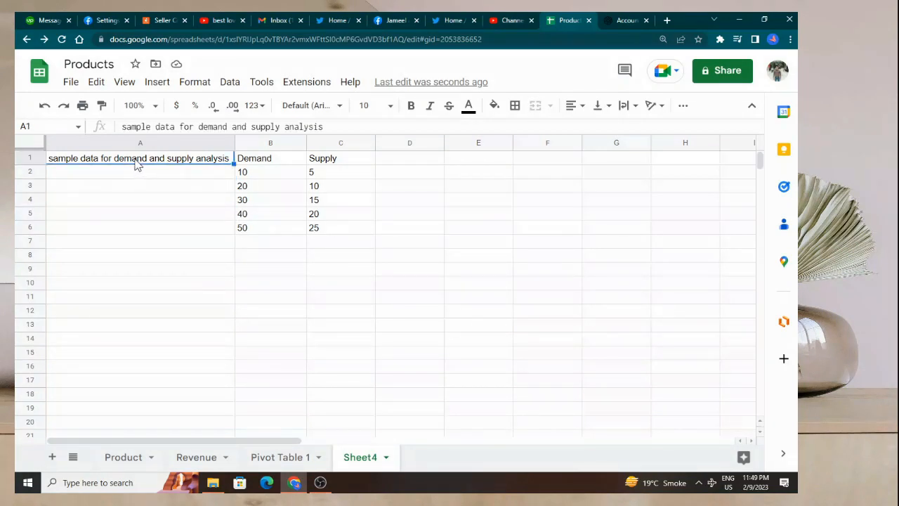
type("top")
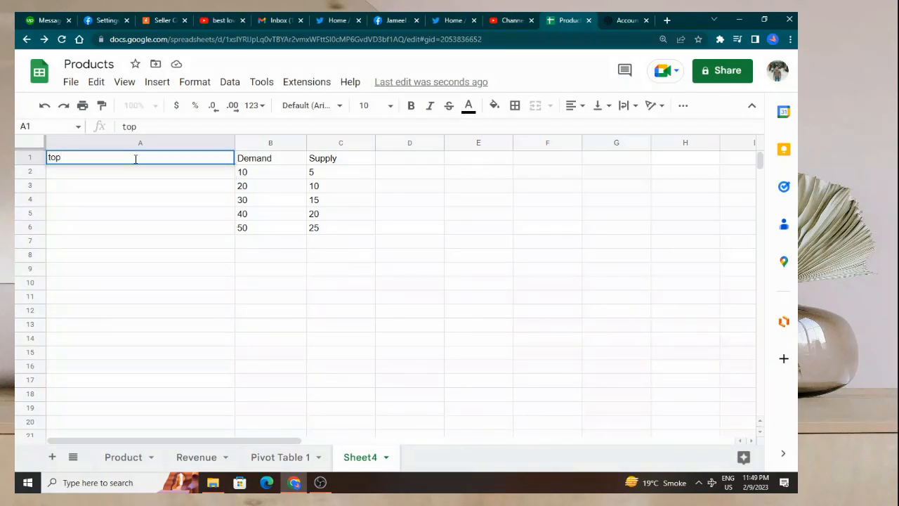
type(" 10 cities in the")
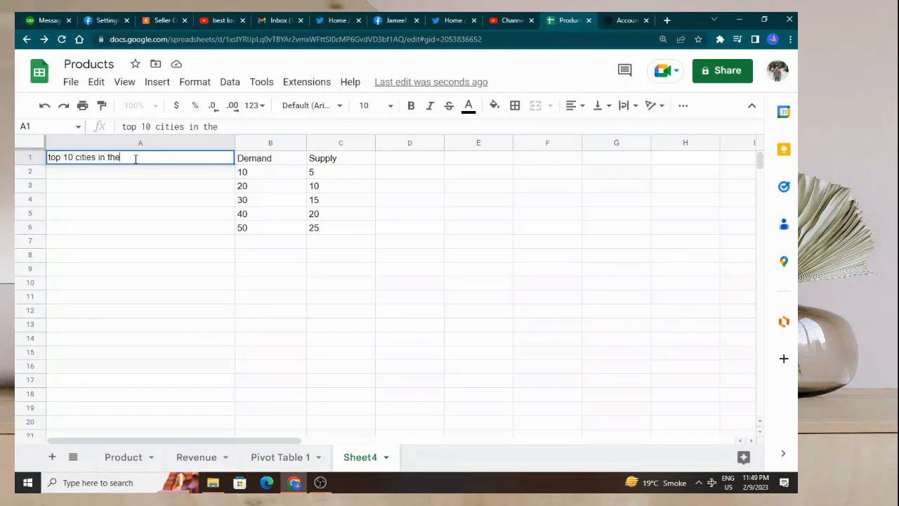
type(" world")
key("BackSpace")
type("ld and their")
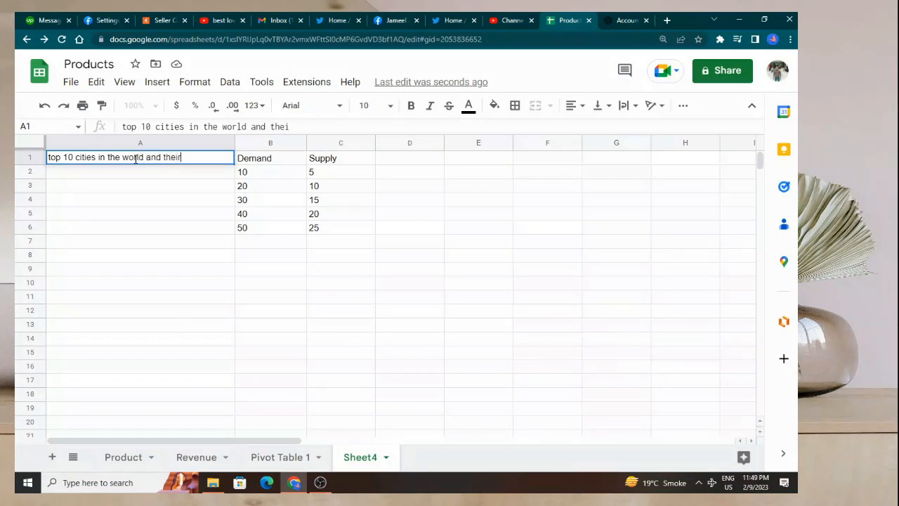
type(" popu")
key("BackSpace")
type("opulation")
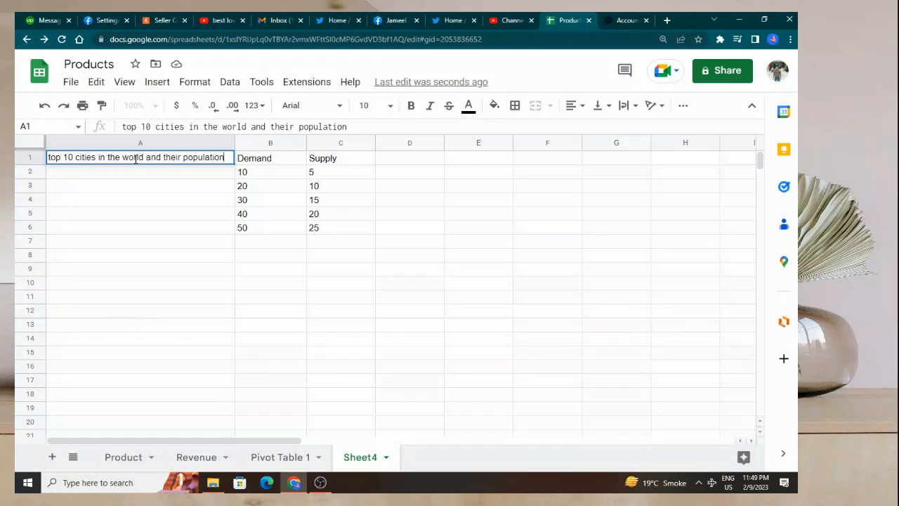
key("Return")
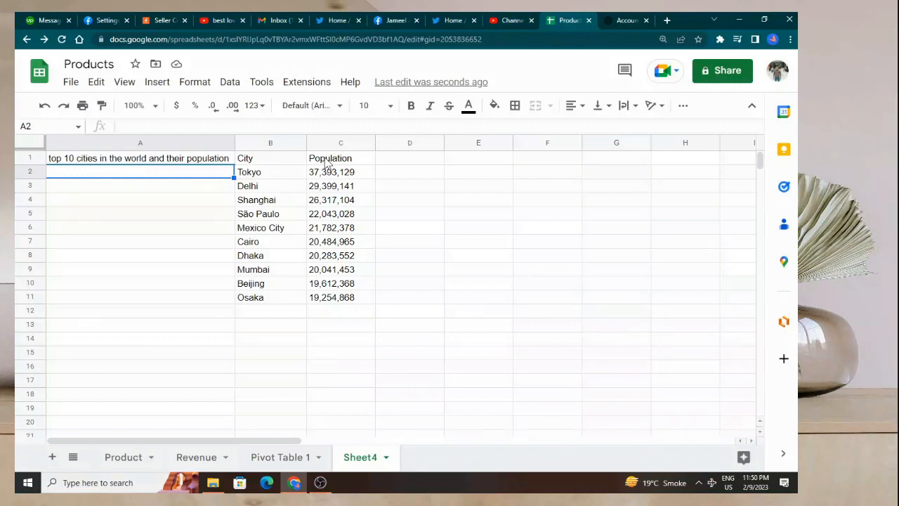
Examine the generated city names and population figures in columns B and C
left_click(282, 162)
left_click(293, 188)
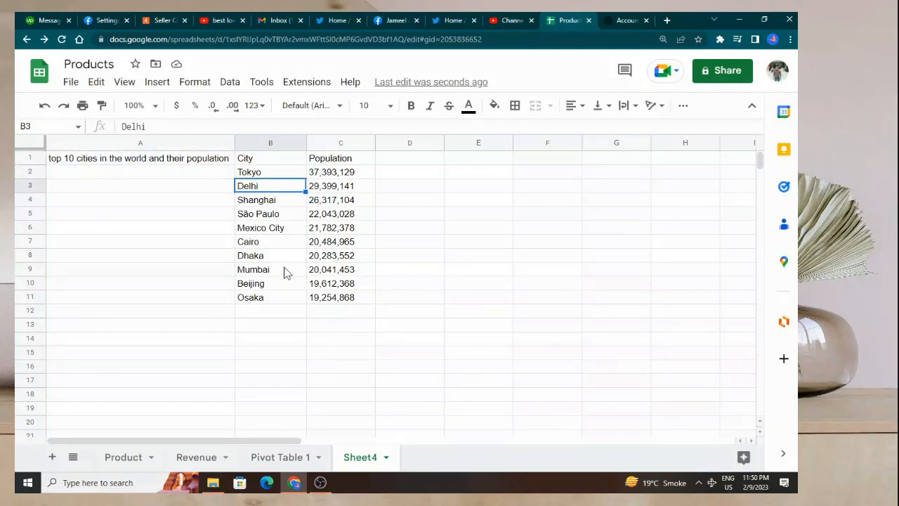
left_click(269, 246)
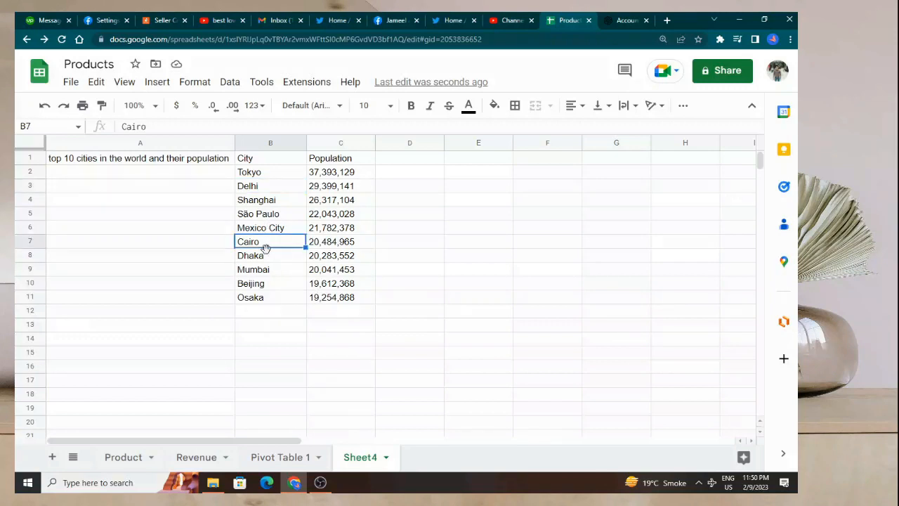
left_click(271, 284)
left_click(321, 229)
left_click(271, 214)
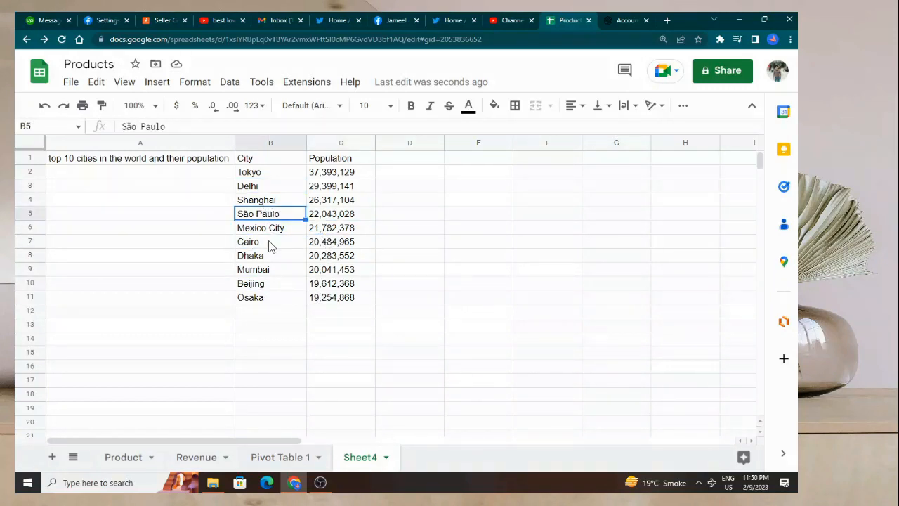
left_click(263, 299)
left_click(329, 299)
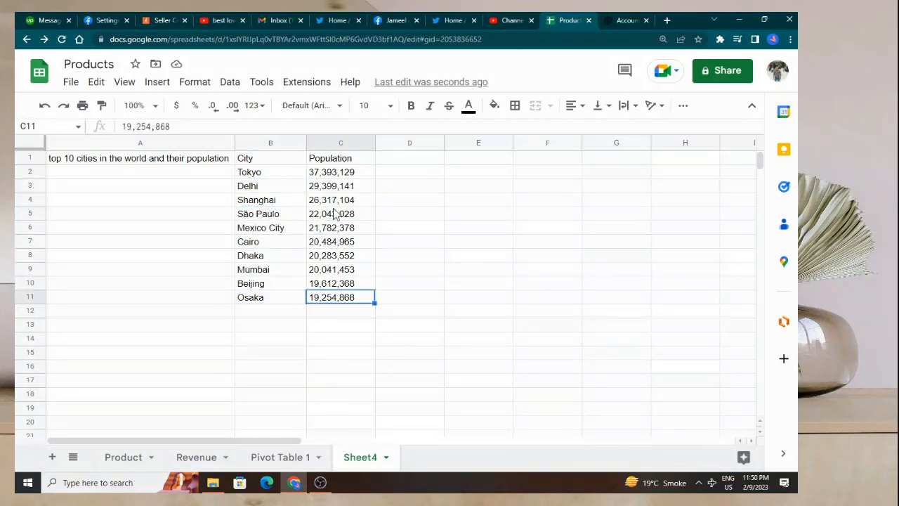
left_click(328, 213)
left_click(283, 246)
left_click(323, 273)
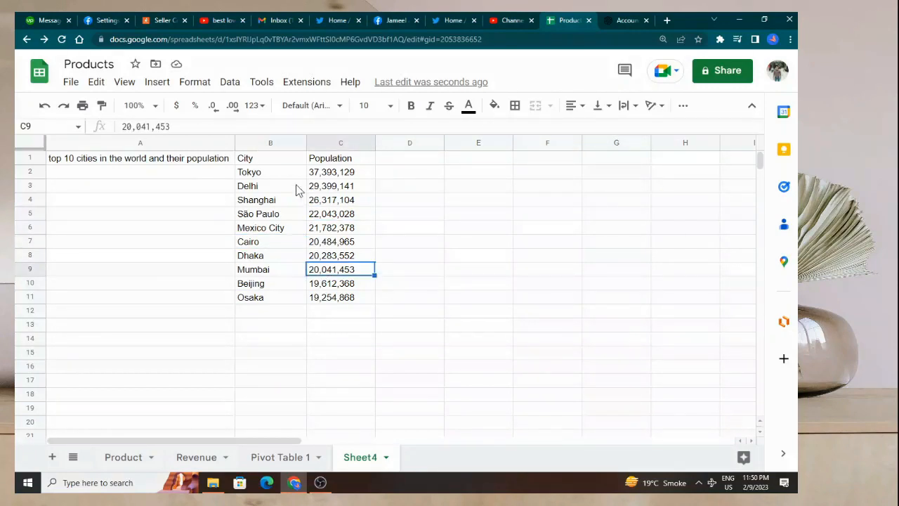
left_click(169, 189)
left_click(172, 285)
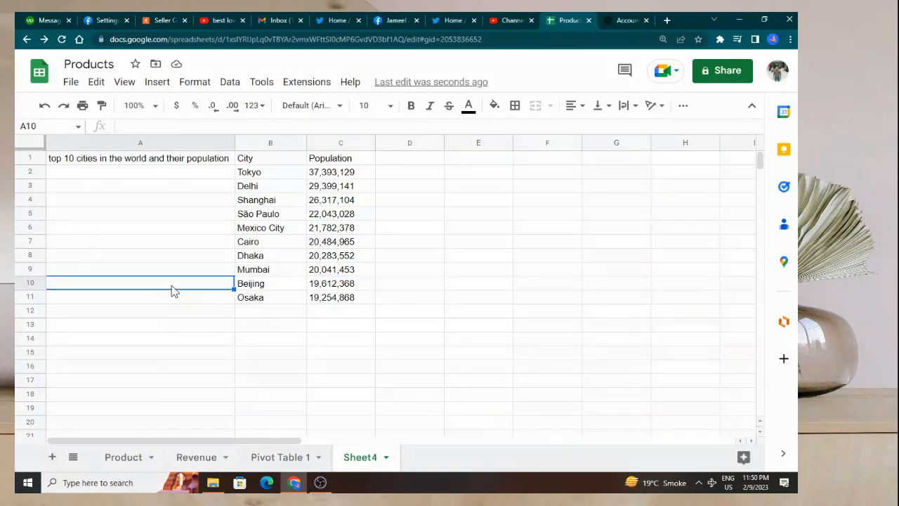
left_click(172, 315)
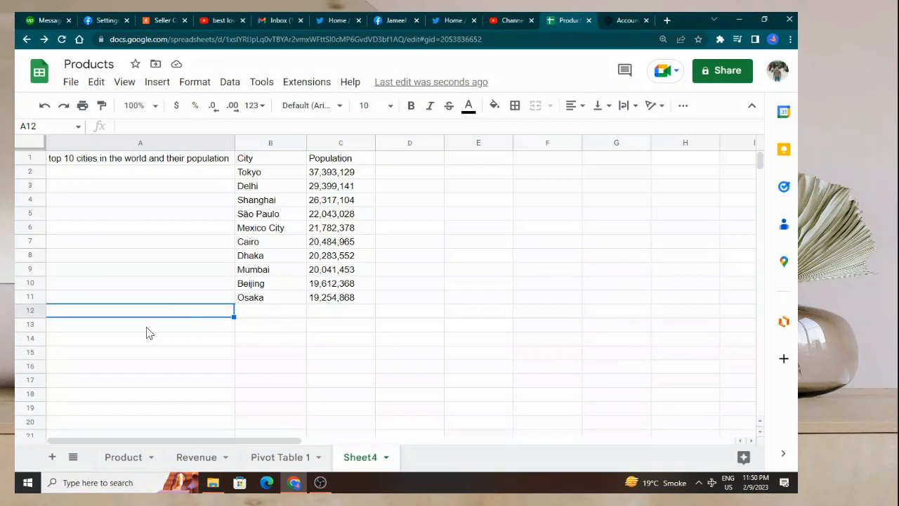
left_click(114, 328)
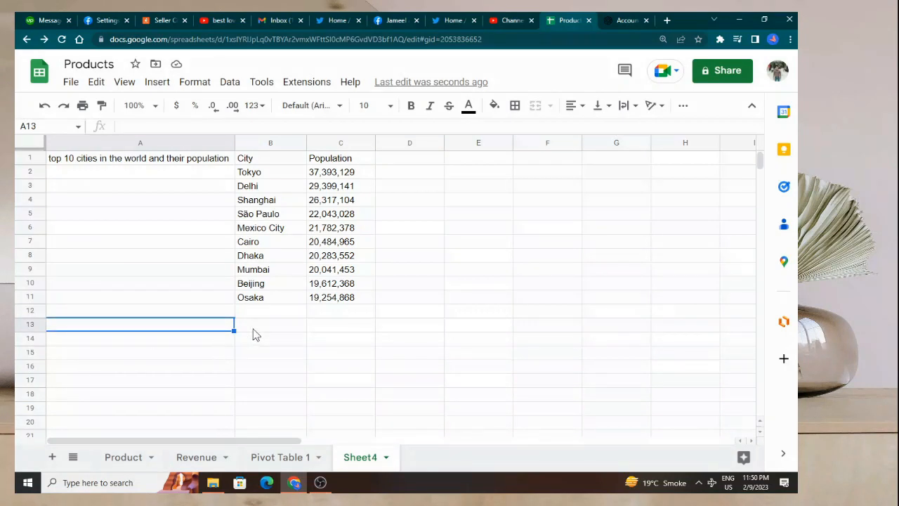
left_click(90, 188)
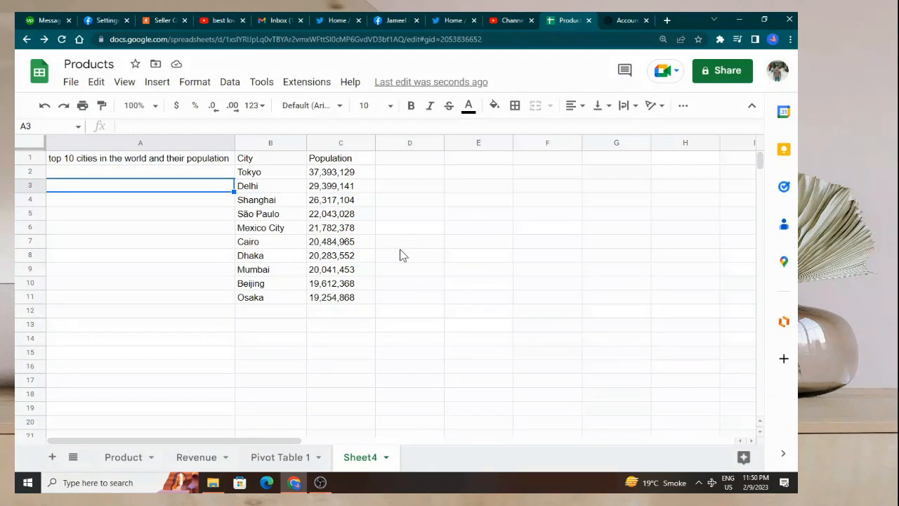
Create a new blank spreadsheet
left_click(71, 83)
mouse_move(246, 107)
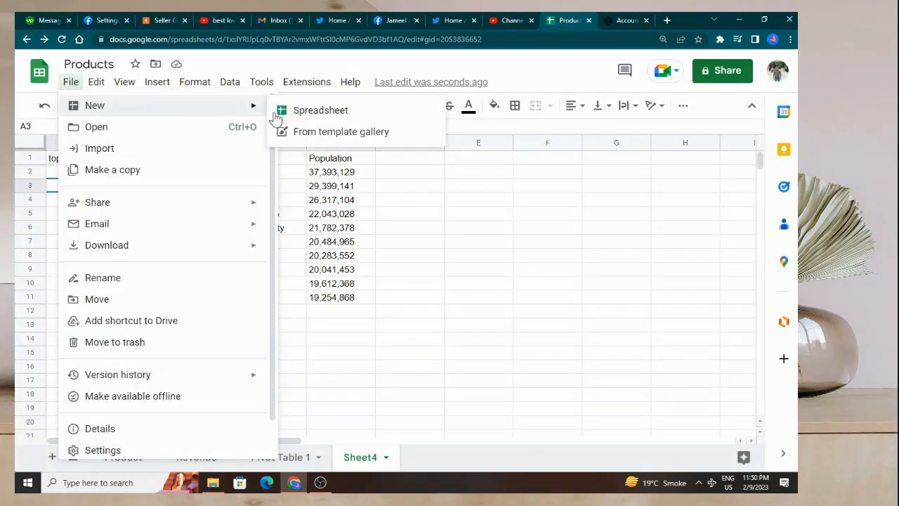
left_click(318, 112)
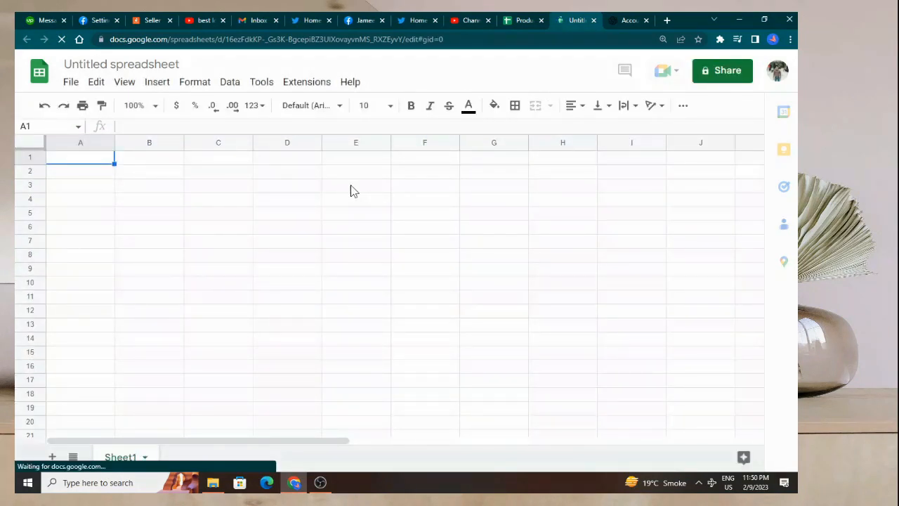
Open the Google Workspace Marketplace from the new spreadsheet to get add-ons
left_click(307, 82)
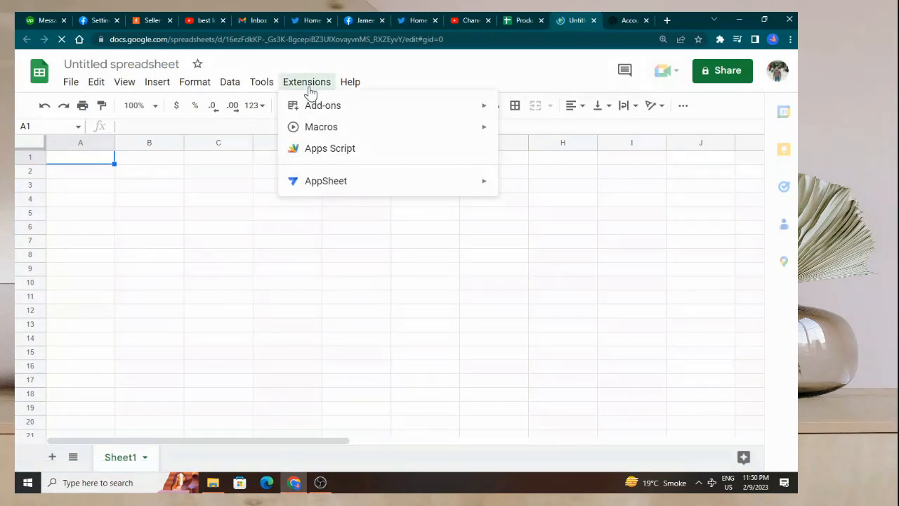
mouse_move(331, 108)
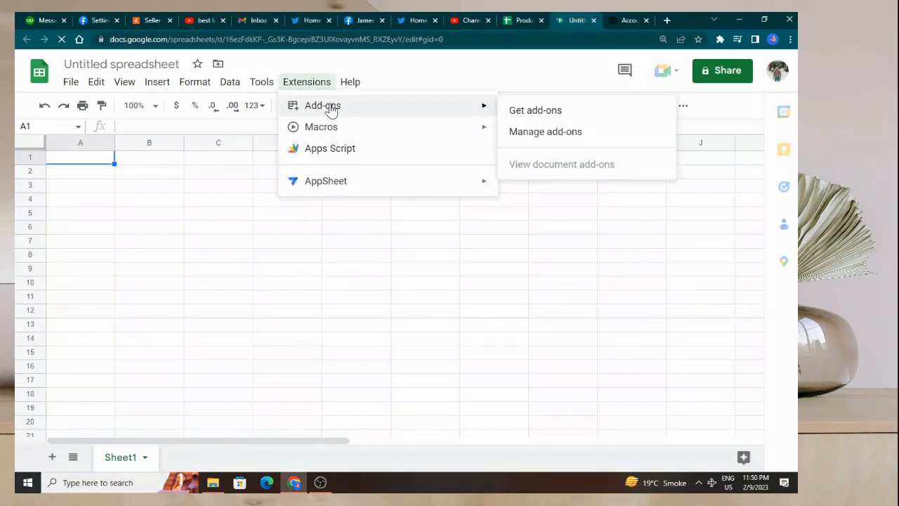
left_click(558, 113)
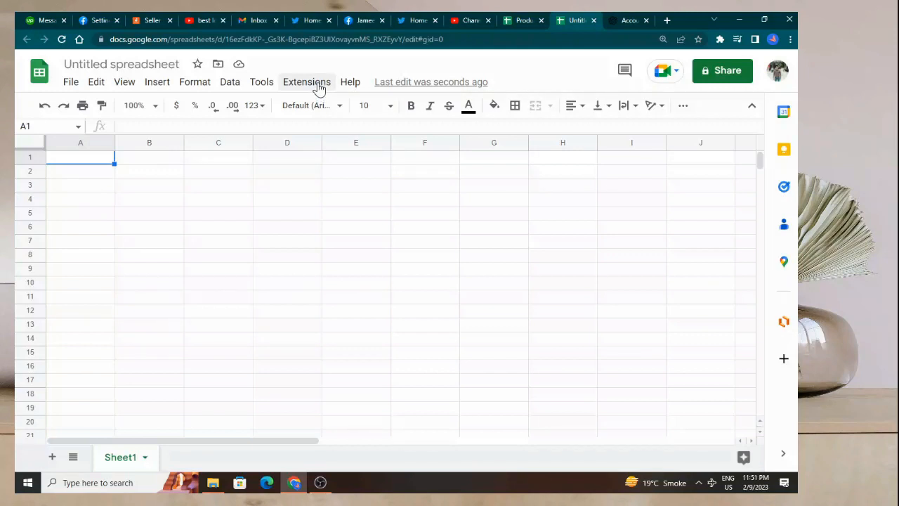
left_click(320, 86)
mouse_move(502, 111)
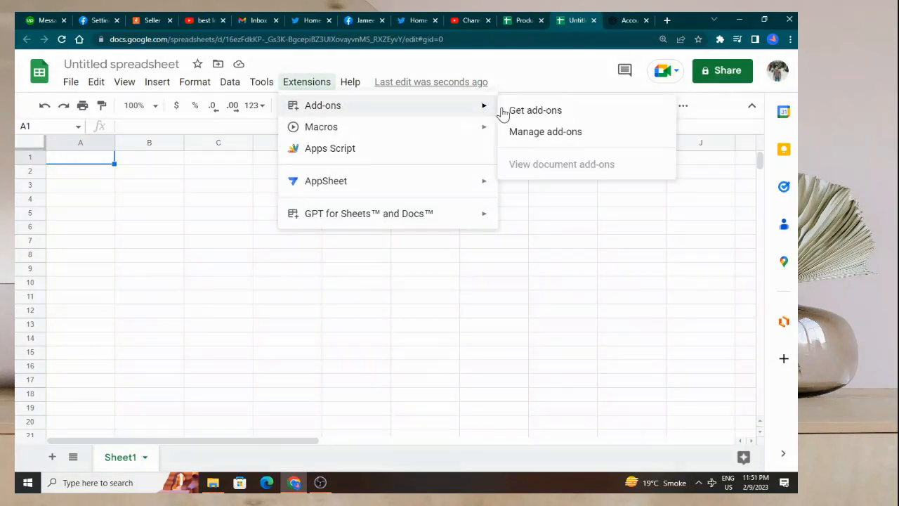
left_click(529, 115)
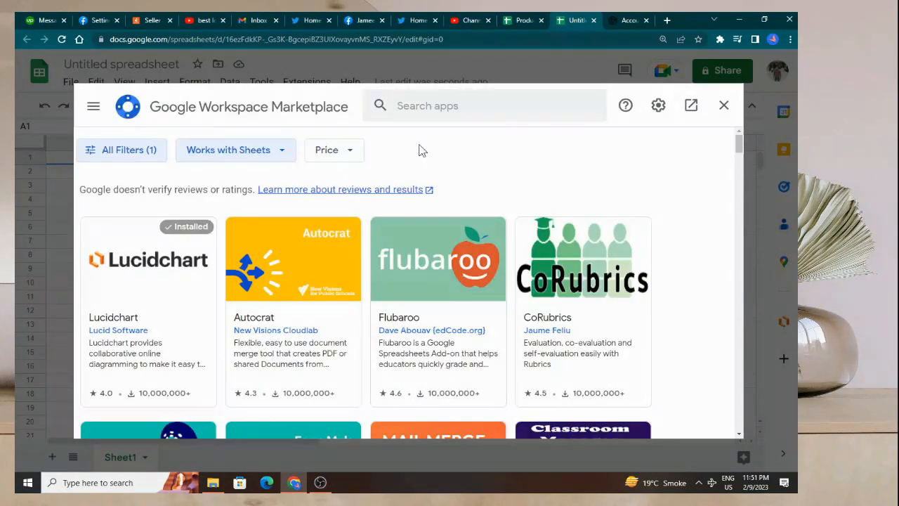
Search the Marketplace for "chatgpt" add-ons, then close the Marketplace window
left_click(442, 106)
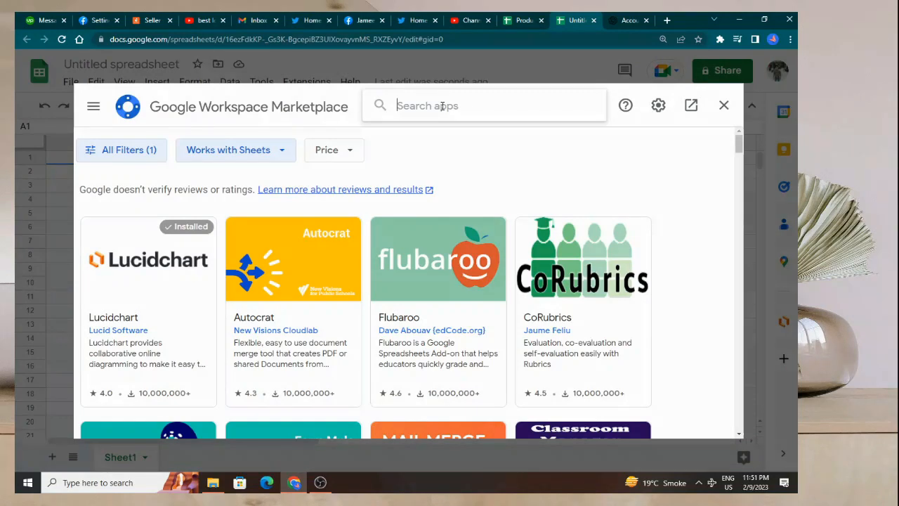
type("caht")
key("BackSpace")
key("BackSpace")
key("BackSpace")
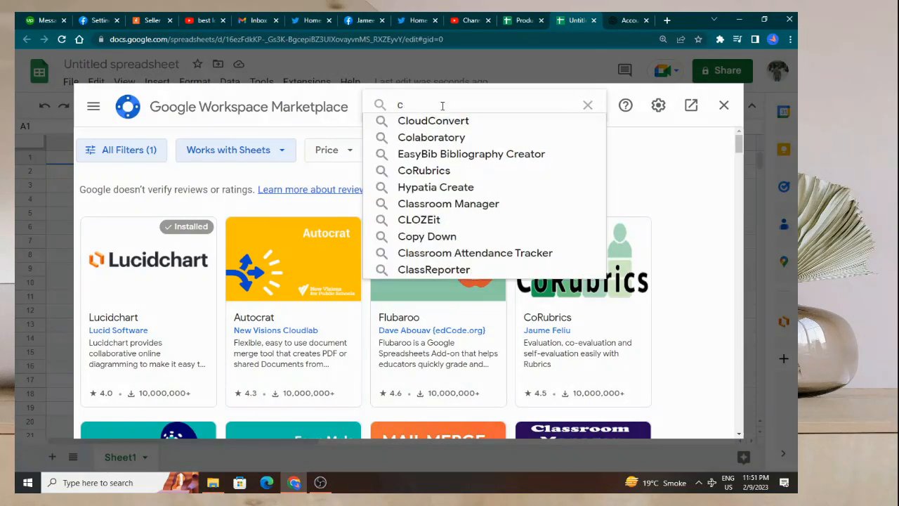
type("hatgpt")
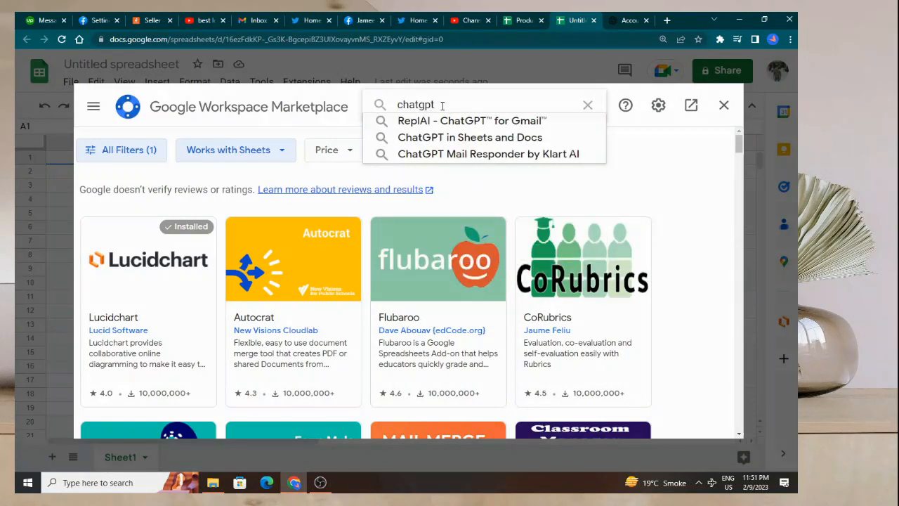
key("Return")
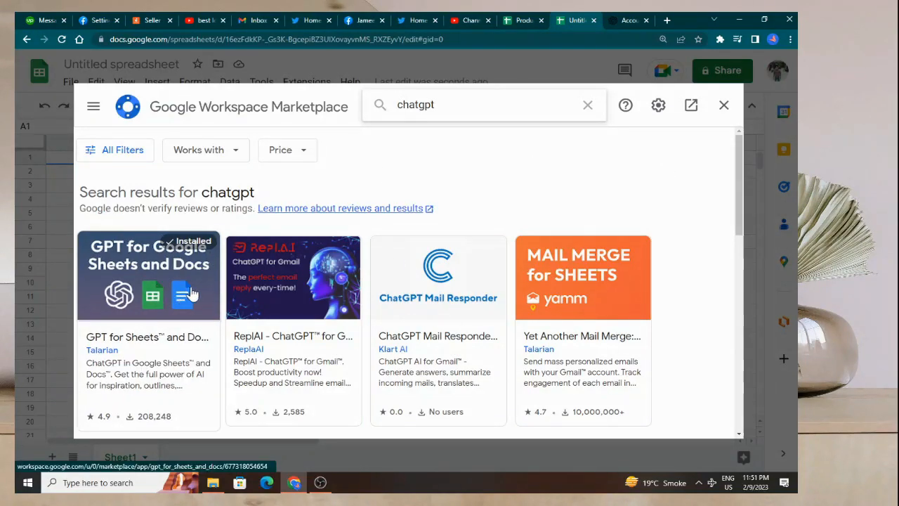
left_click(724, 107)
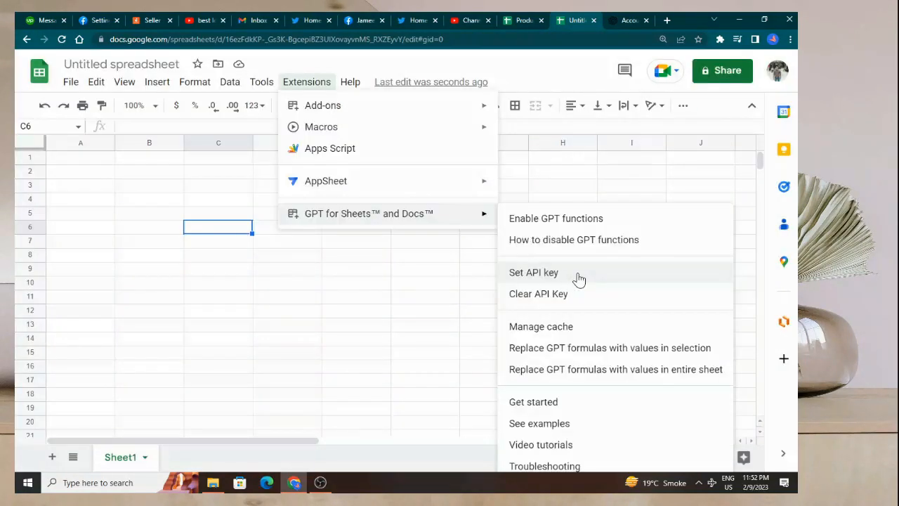
Open the GPT for Sheets and Docs API key dialog and view the secret key listed on its linked OpenAI page
left_click(576, 280)
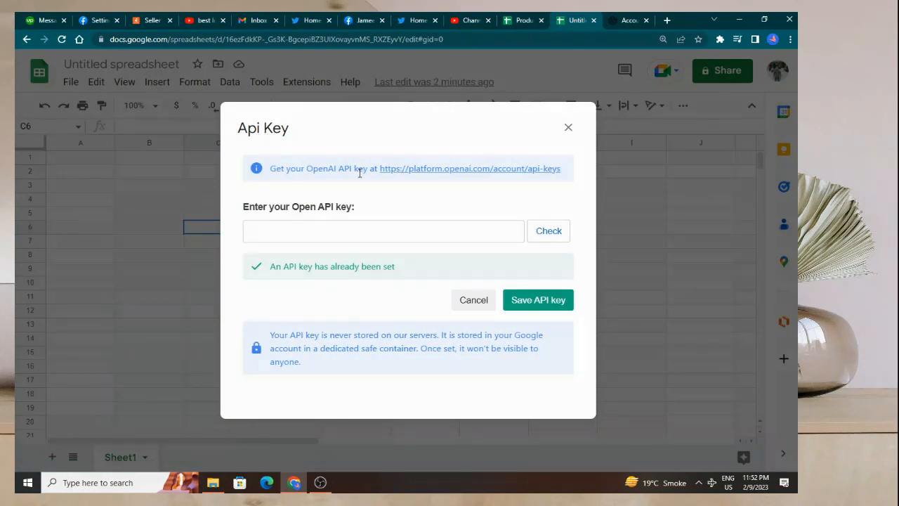
right_click(402, 172)
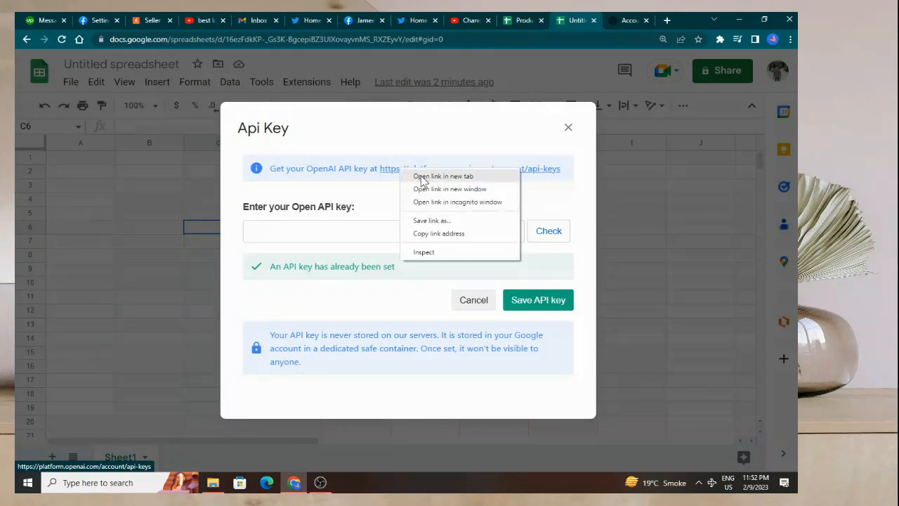
left_click(428, 175)
left_click(581, 21)
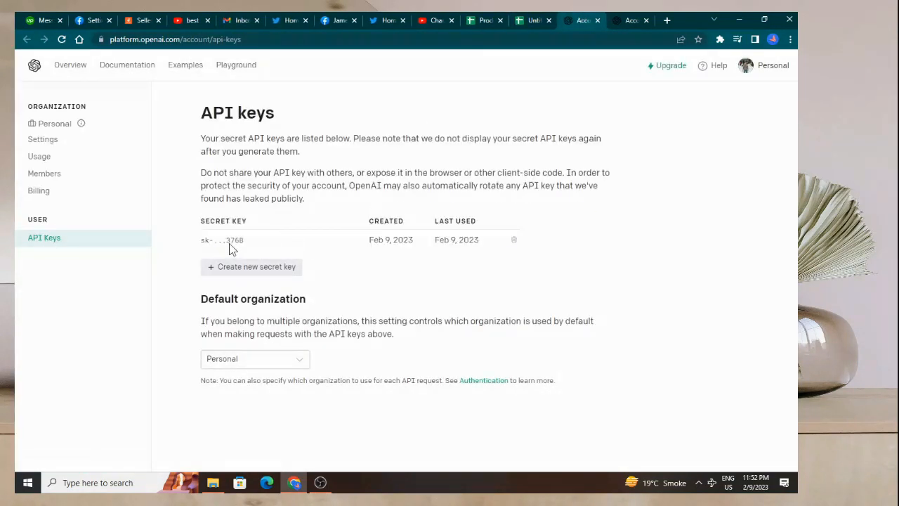
double_click(227, 241)
left_click(227, 239)
triple_click(235, 242)
Return to the untitled spreadsheet and cancel the API key dialog without entering a key
left_click(544, 23)
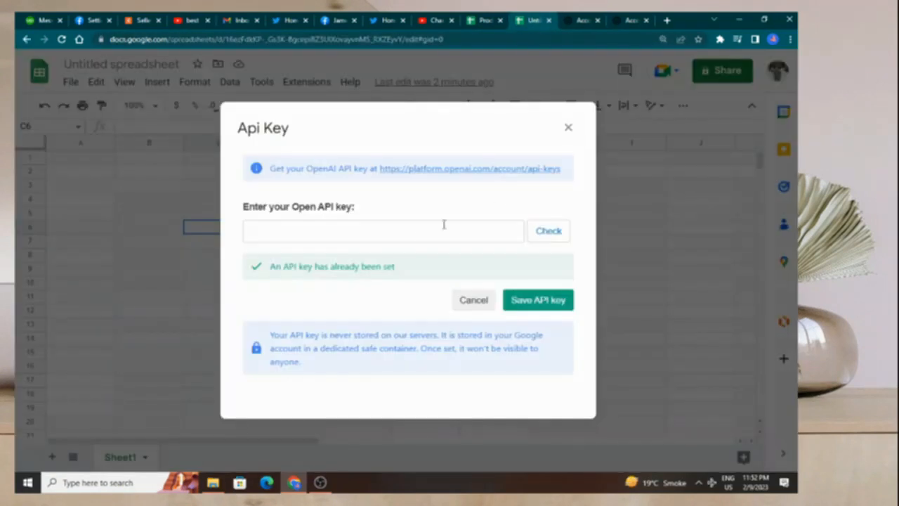
left_click(405, 233)
left_click(410, 198)
left_click(470, 301)
Enable the GPT for Sheets and Docs functions on this spreadsheet
left_click(74, 160)
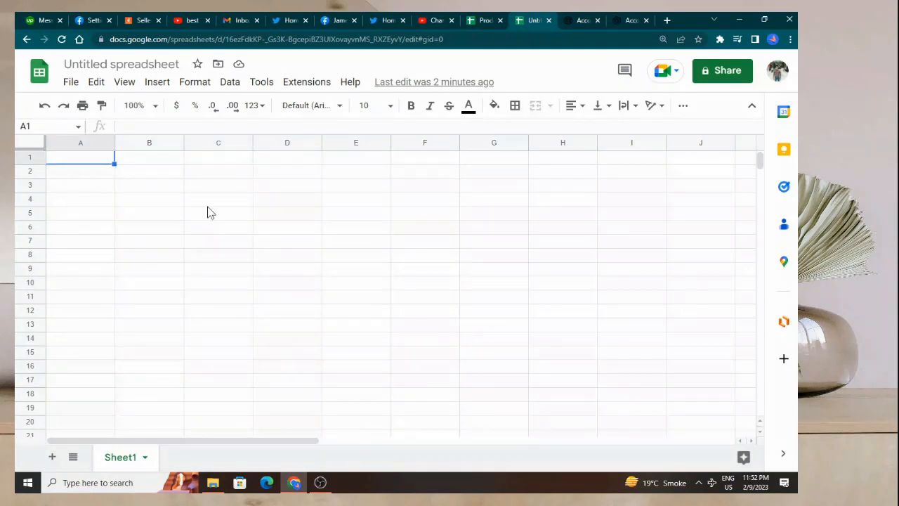
left_click(303, 84)
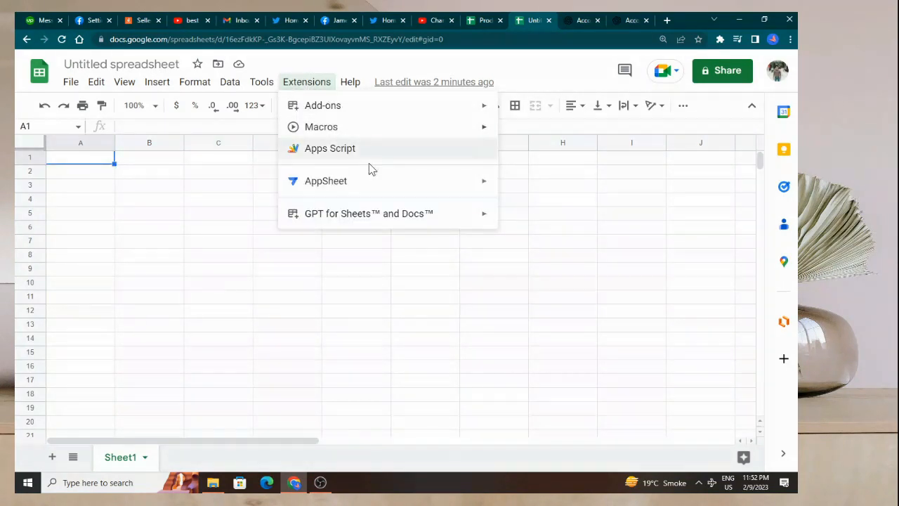
mouse_move(380, 216)
left_click(555, 221)
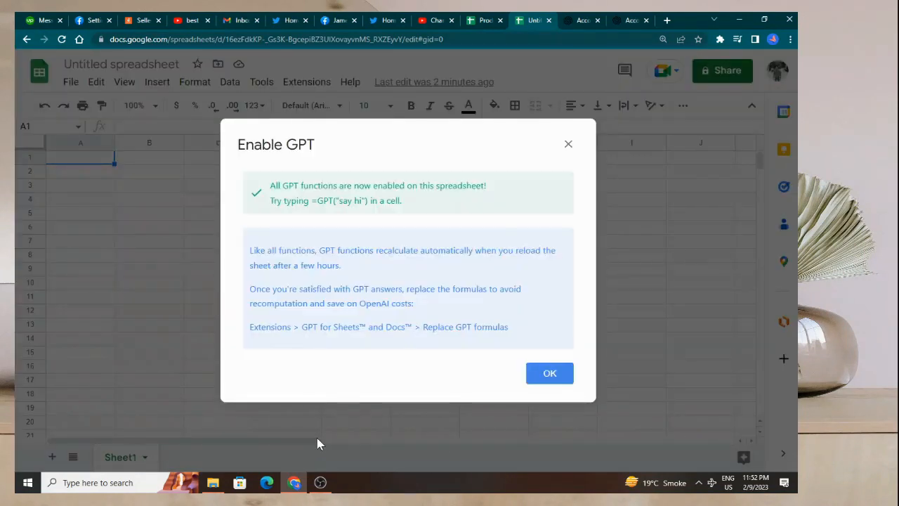
left_click(552, 380)
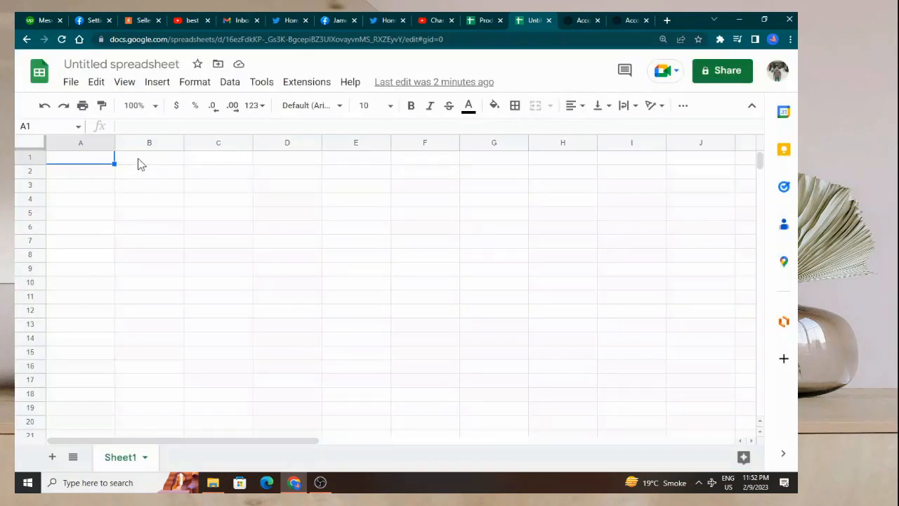
Enter the formula =GPT_TABLE(A1,) in cell B1
left_click(139, 161)
type("=gpt")
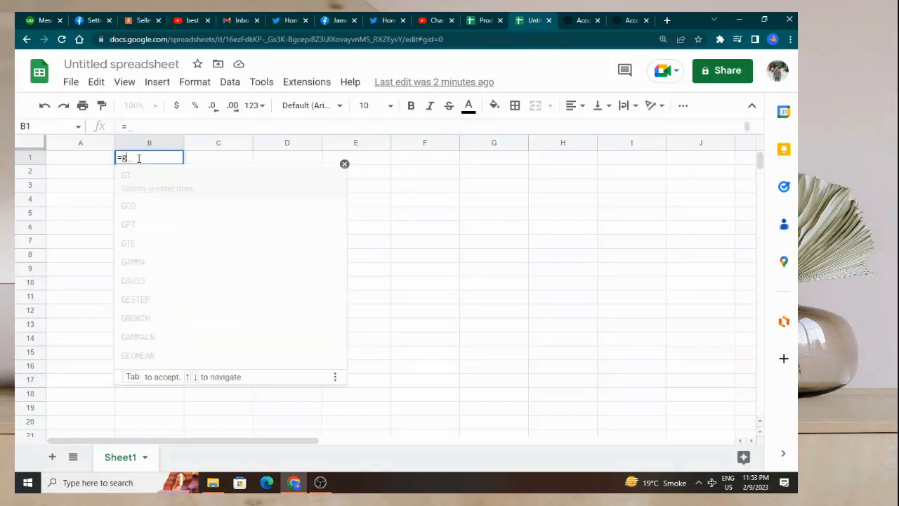
key("Down")
key("Down")
key("Down")
key("Down")
key("Down")
key("Down")
key("Tab")
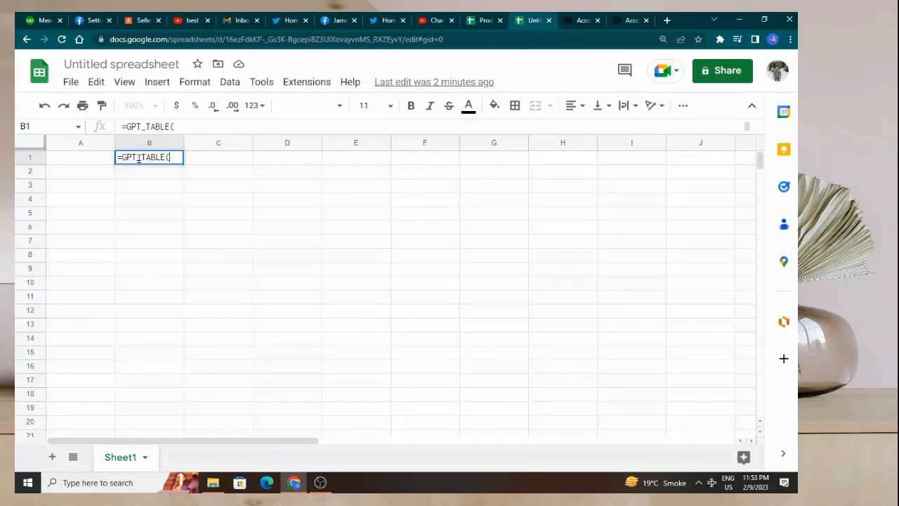
left_click(88, 163)
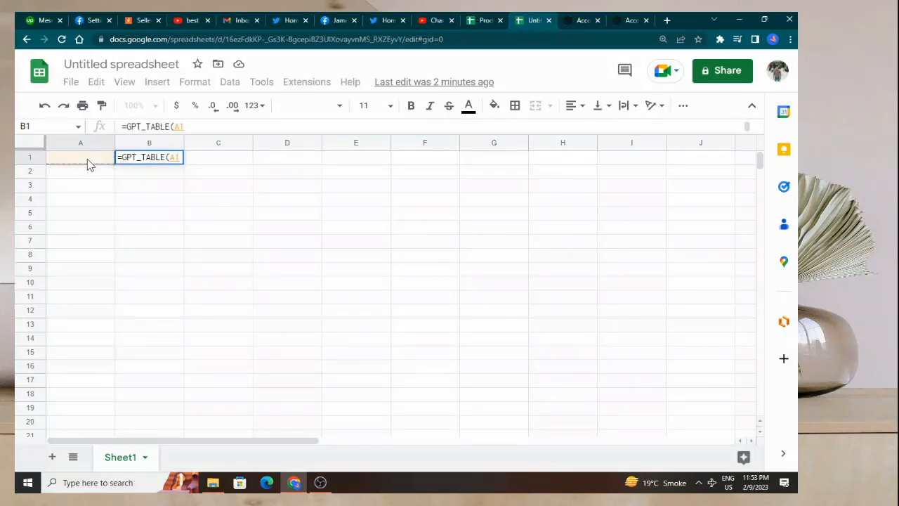
type(",")
key("Return")
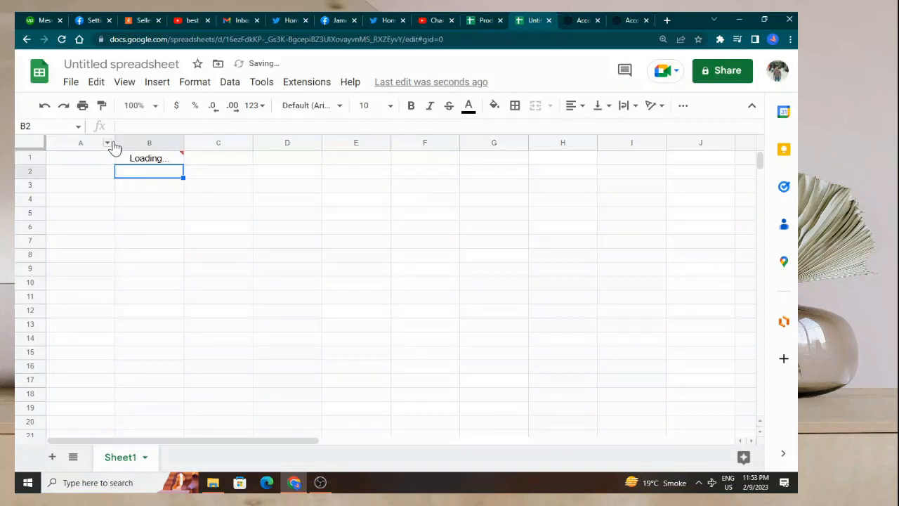
Widen column A and enter the prompt "top 10 cities in the world and their population" in cell A1
left_click_drag(114, 144, 191, 143)
left_click(134, 161)
type("t")
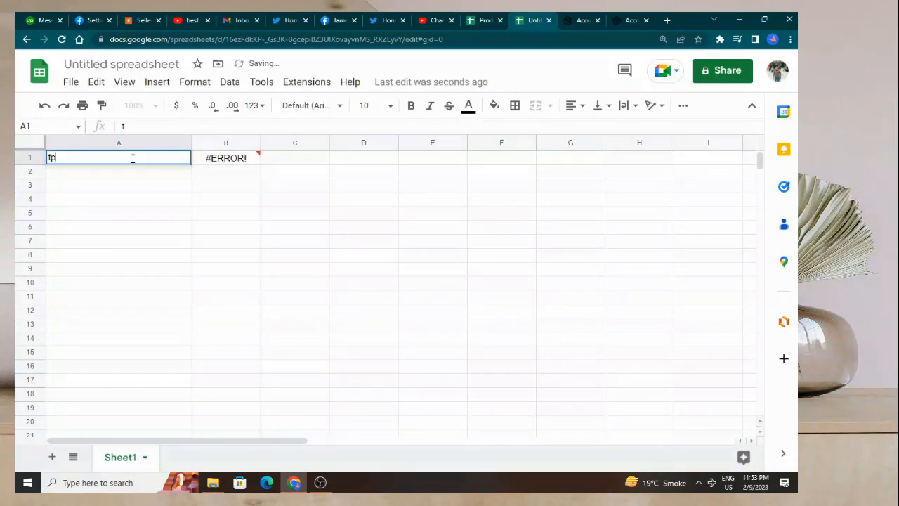
type("op ")
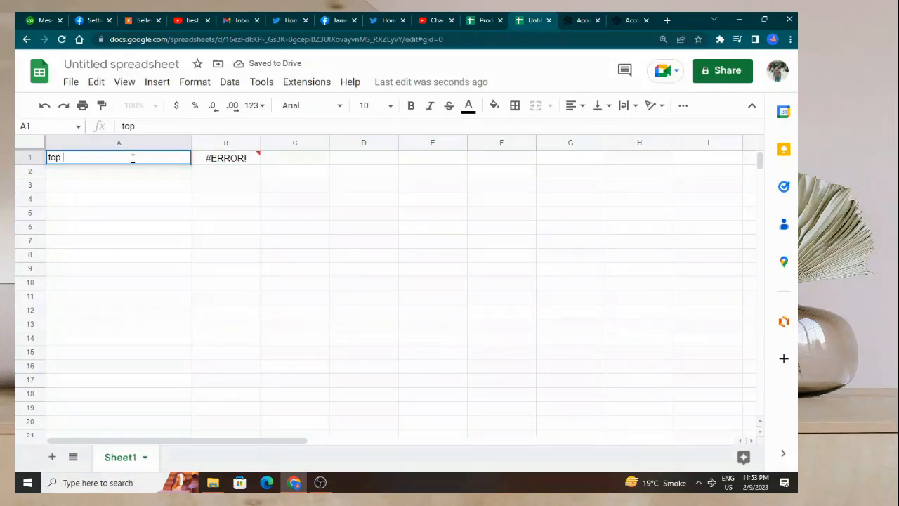
type("10 citi")
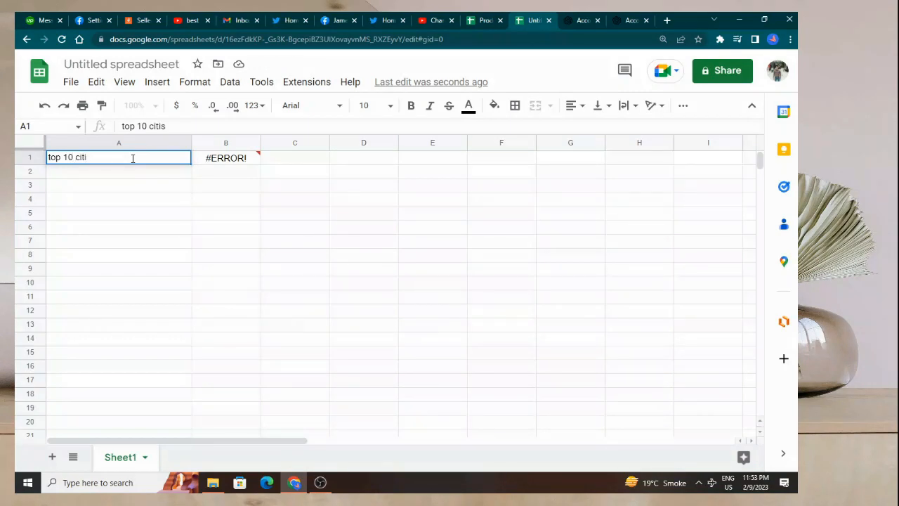
type("es in the world and")
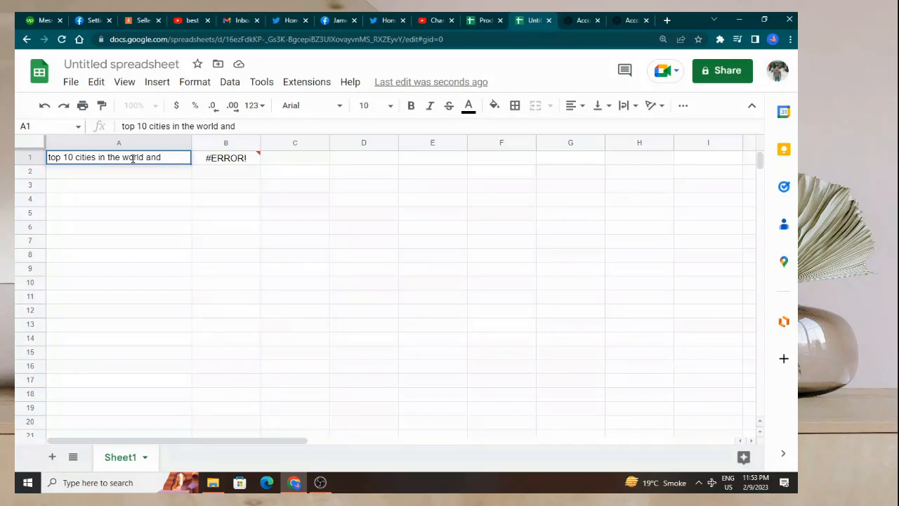
type(" their population")
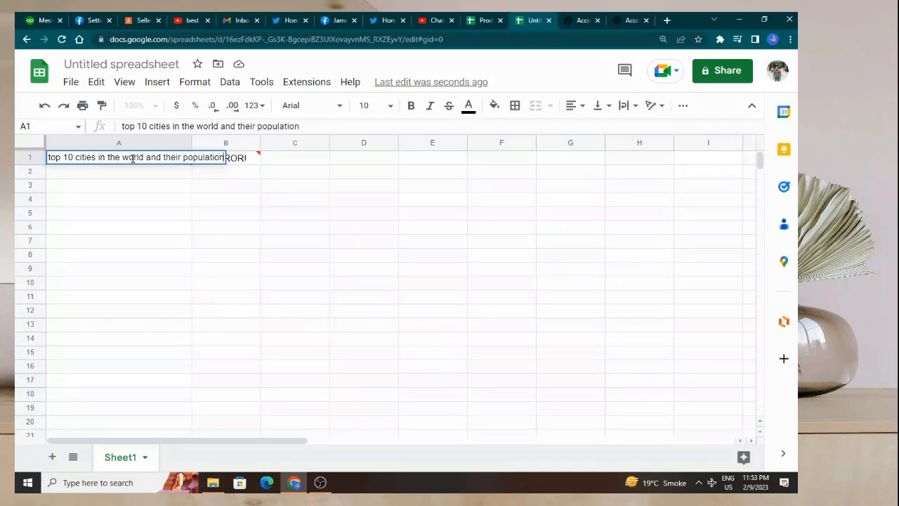
key("Return")
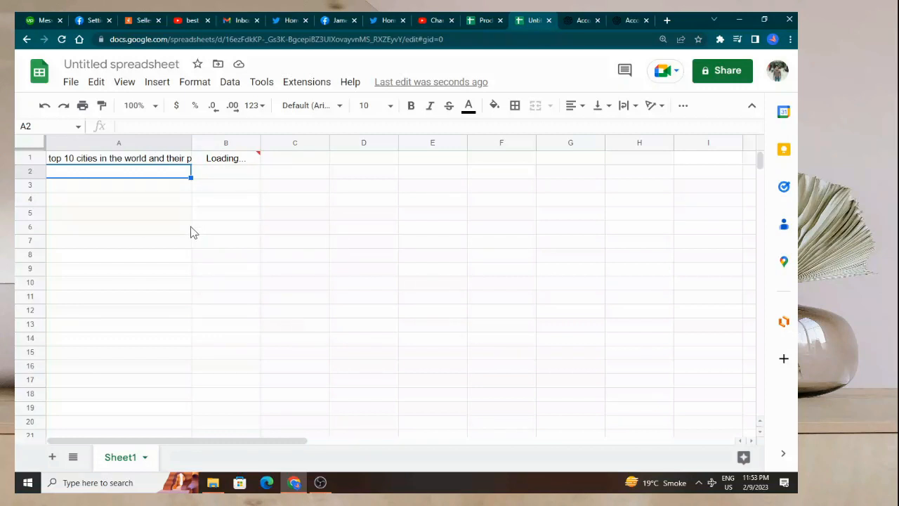
Check the formula in cell B1 and highlight the generated city and population table in B1:C11
left_click(229, 163)
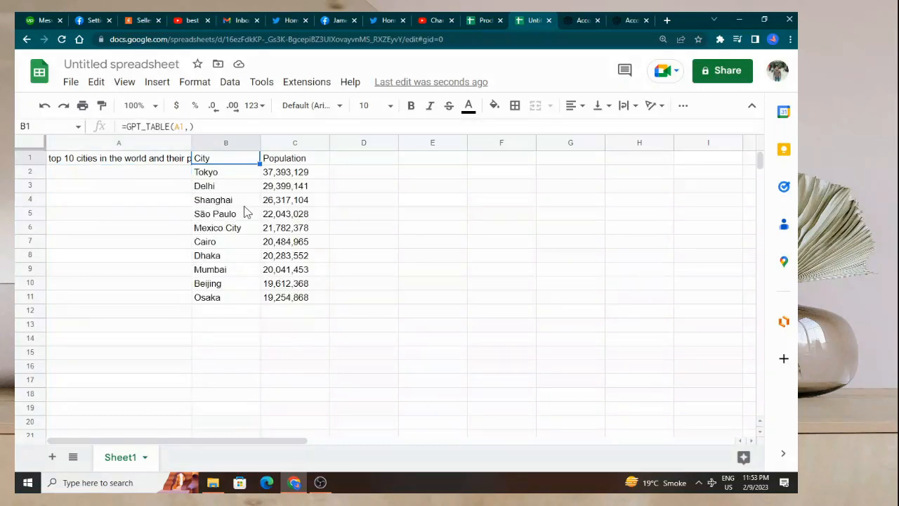
left_click(243, 202)
left_click_drag(239, 299, 295, 160)
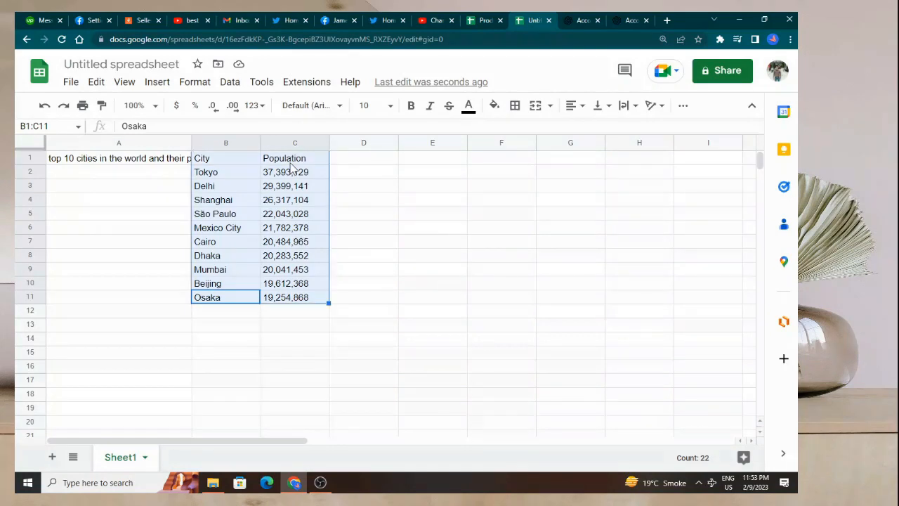
left_click(232, 81)
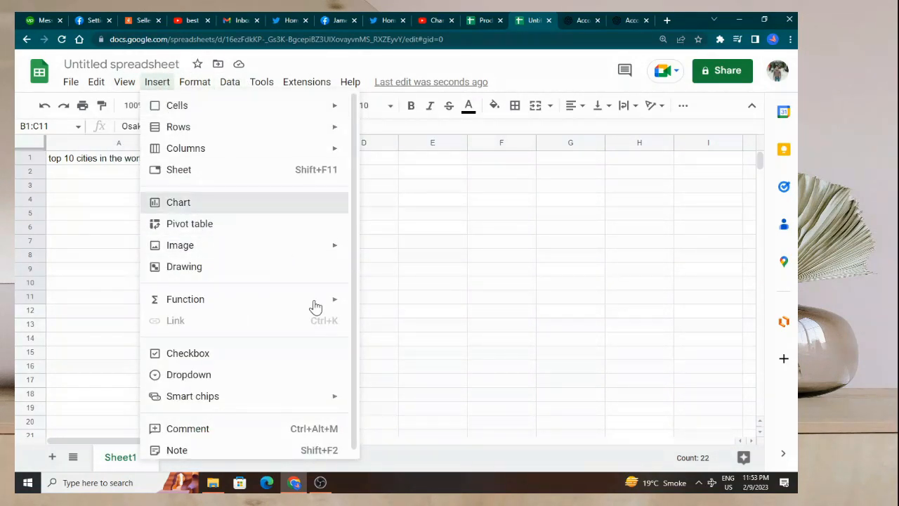
key("Escape")
left_click(224, 281)
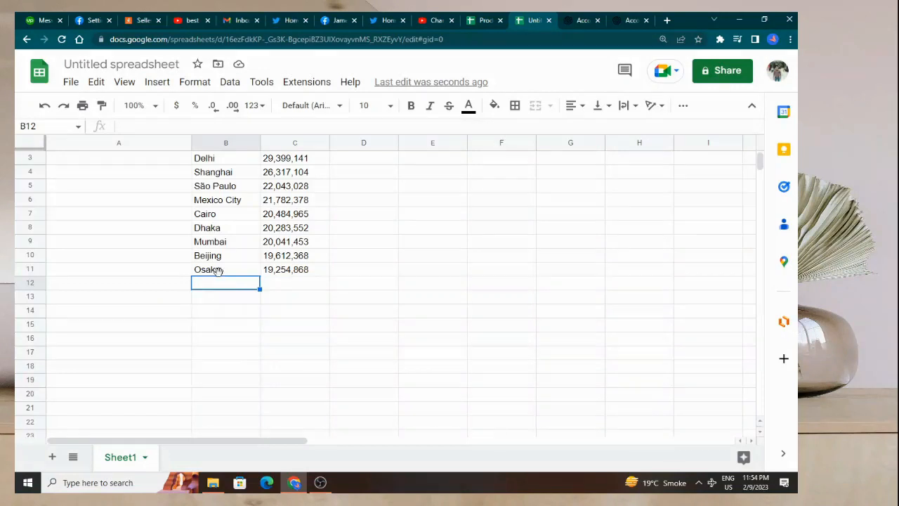
Enter the prompt "create sample data set for price and demand" in cell A3 and widen column A further
left_click(135, 161)
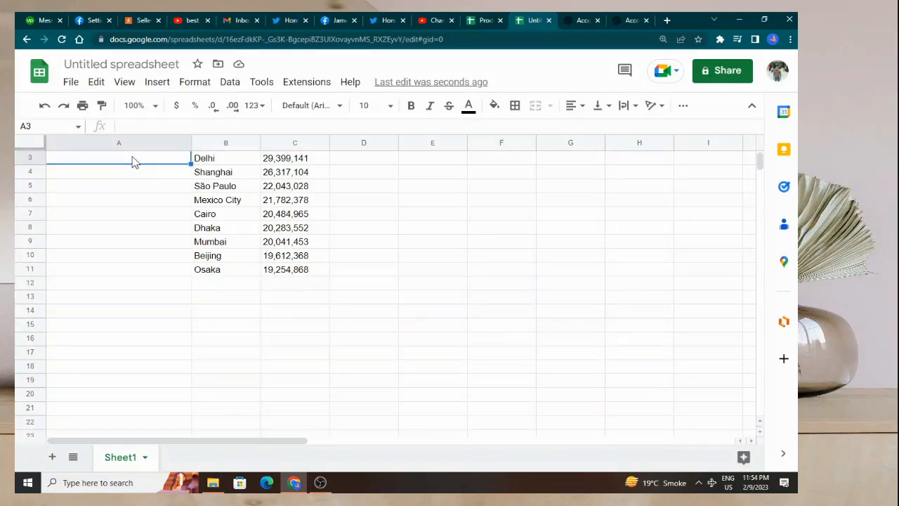
type("a")
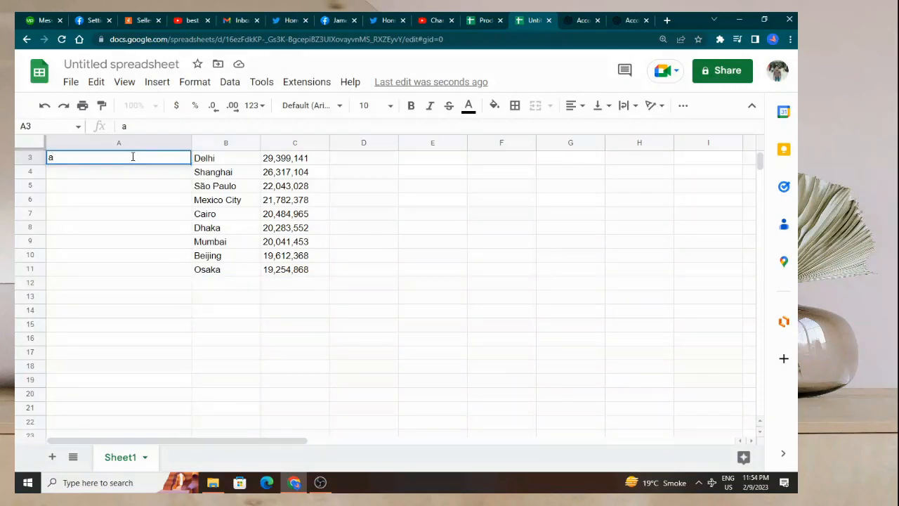
type("d")
key("BackSpace")
key("BackSpace")
type("create sample data")
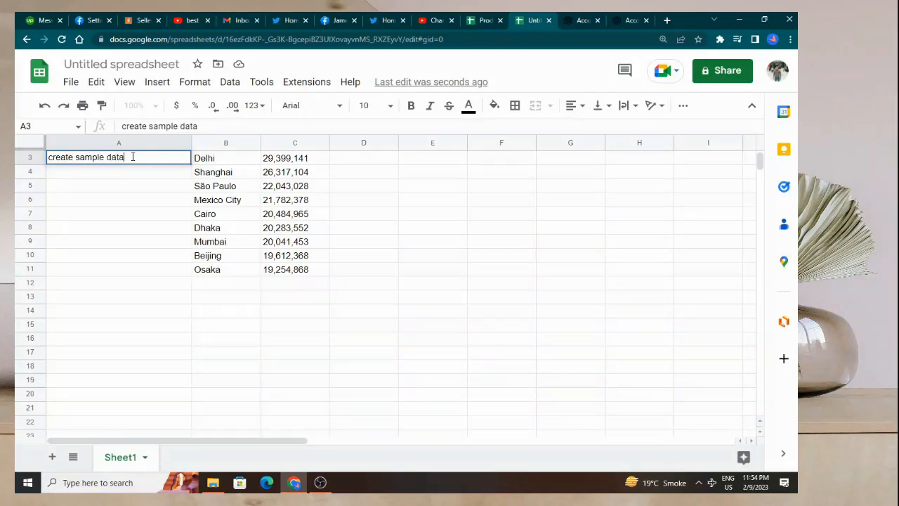
type(" set t")
type("or python")
type("d")
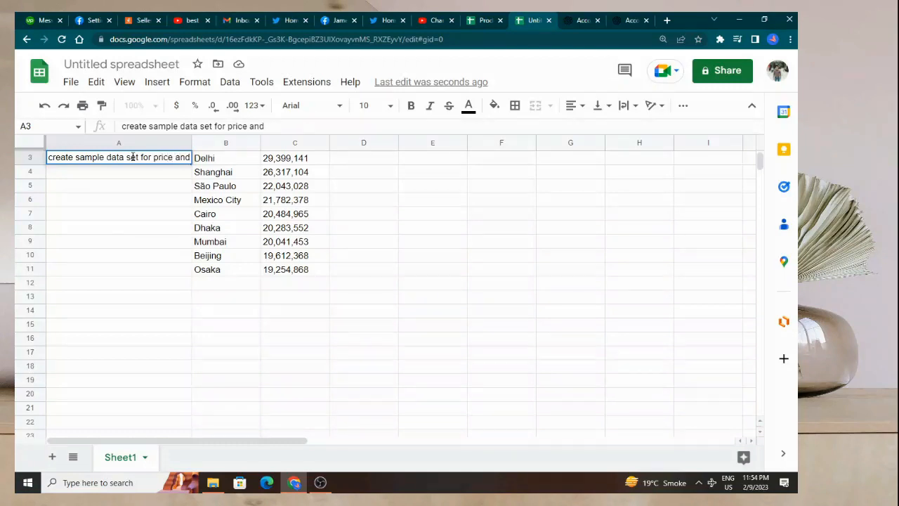
type(" demand")
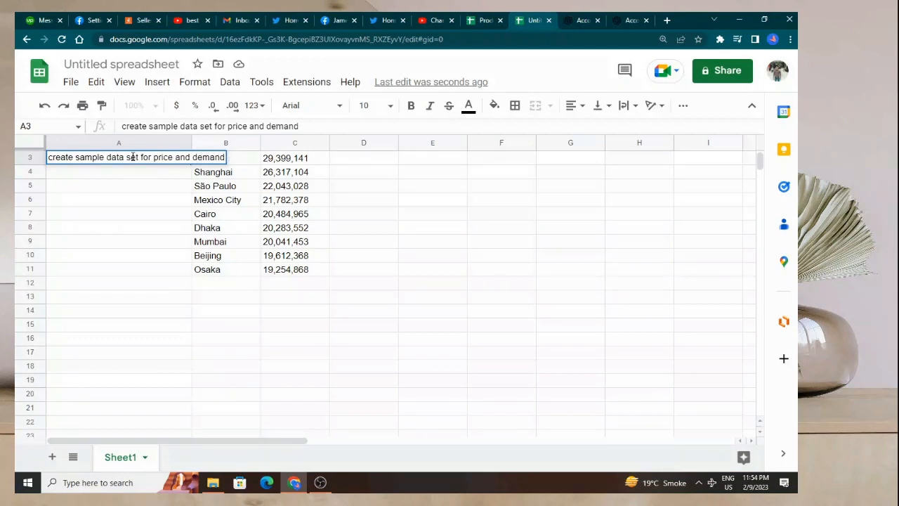
key("Return")
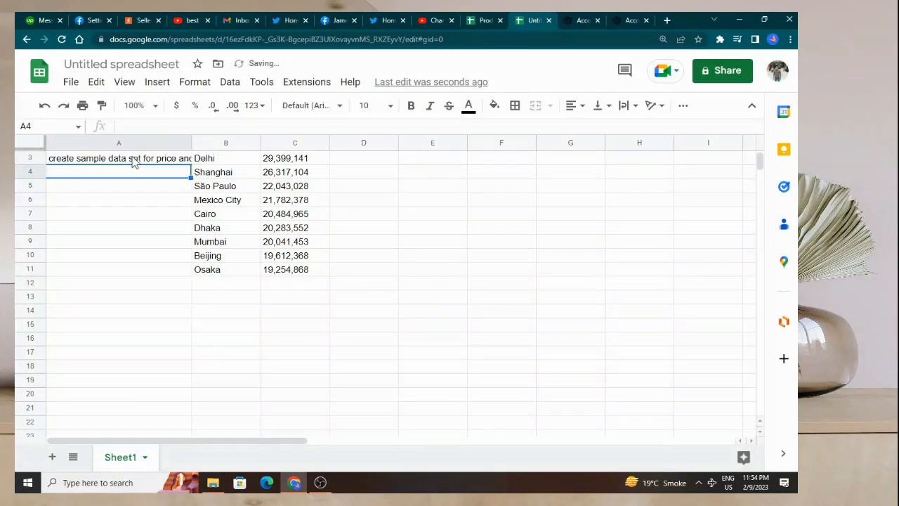
left_click_drag(190, 144, 218, 145)
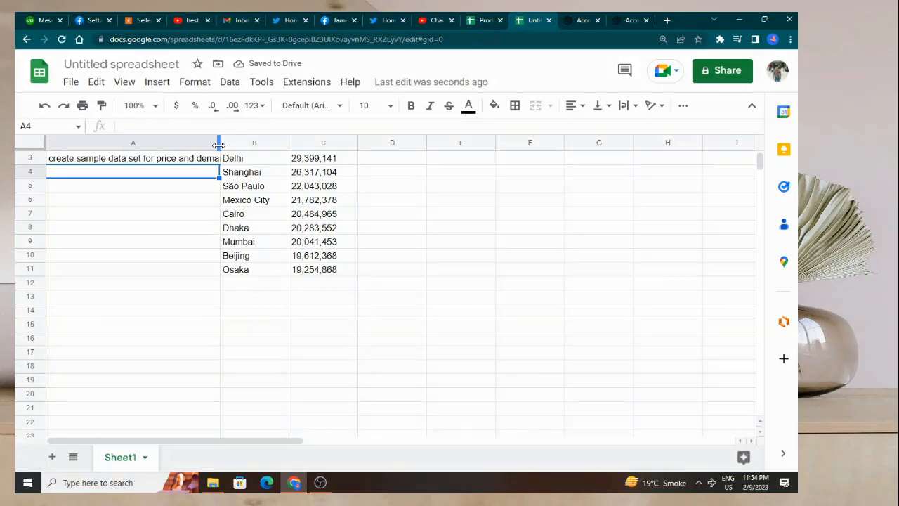
left_click(194, 161)
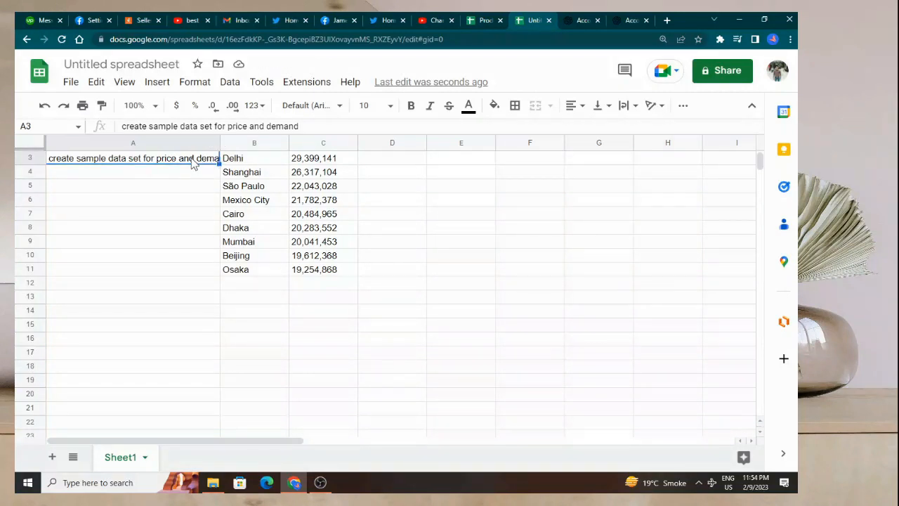
Move the prompt "create sample data set for price and demand" from cell A3 to A1 and widen column A to fit it
scroll(227, 200, "up", 1)
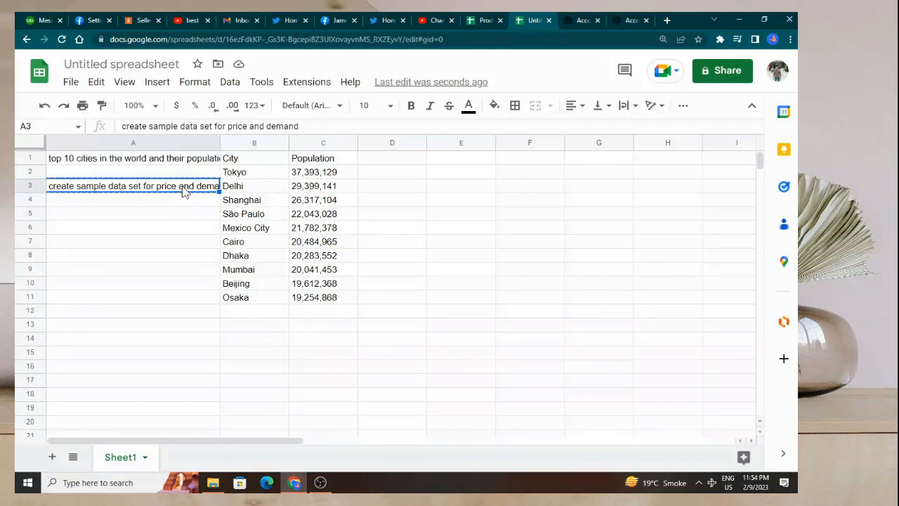
key("Delete")
left_click(184, 160)
type("create sample data set for price and demand")
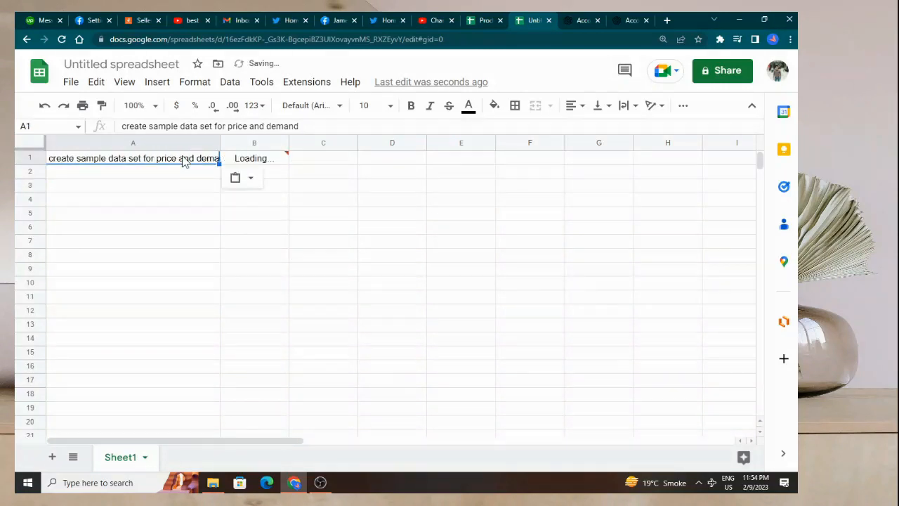
left_click(181, 175)
left_click(121, 190)
left_click_drag(220, 143, 240, 139)
left_click(205, 202)
Examine the generated price and demand values in B2:C6
left_click(334, 217)
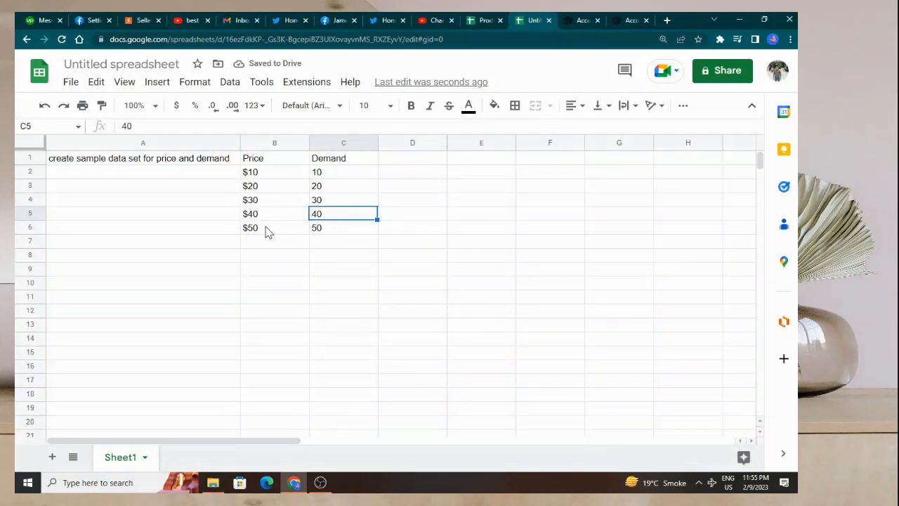
left_click(268, 229)
left_click(325, 228)
left_click(270, 214)
left_click(270, 189)
left_click(319, 202)
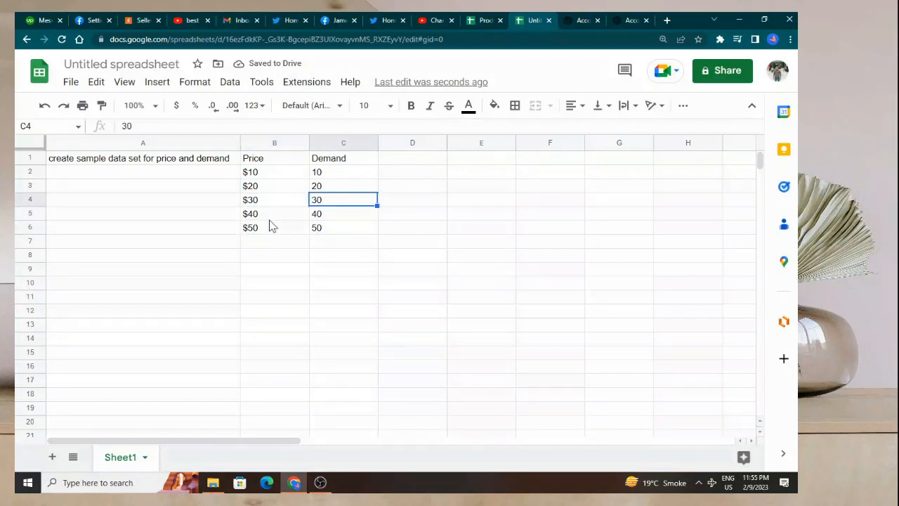
left_click(322, 228)
Replace the prompt in cell A1 with "top to freelancing plateforms"
left_click(154, 163)
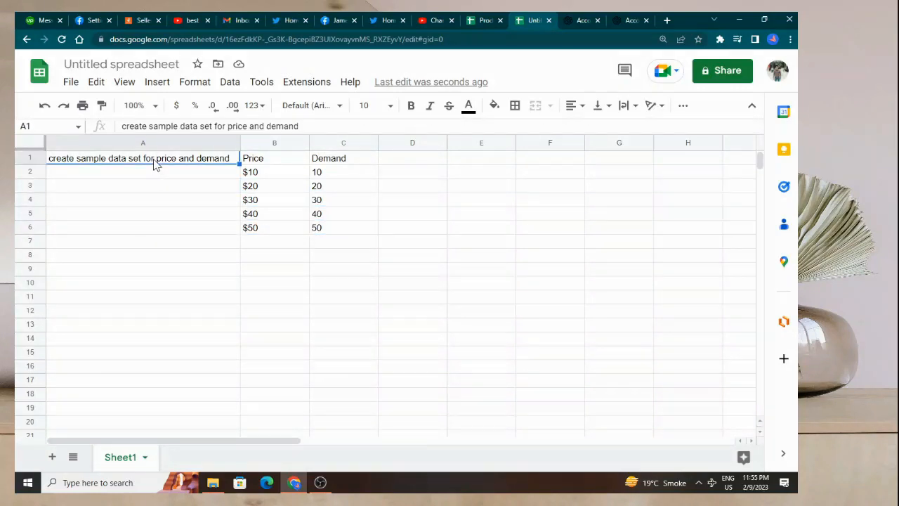
type("top to")
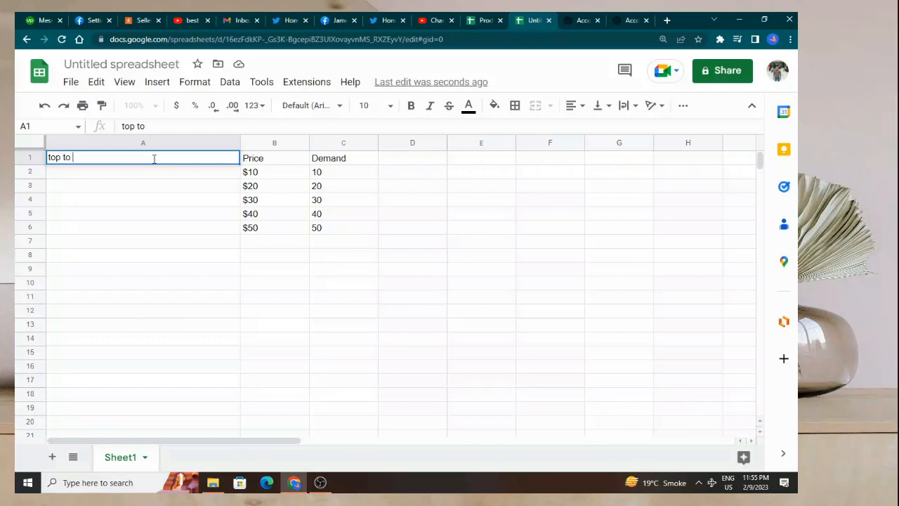
type(" freelancing plateforms")
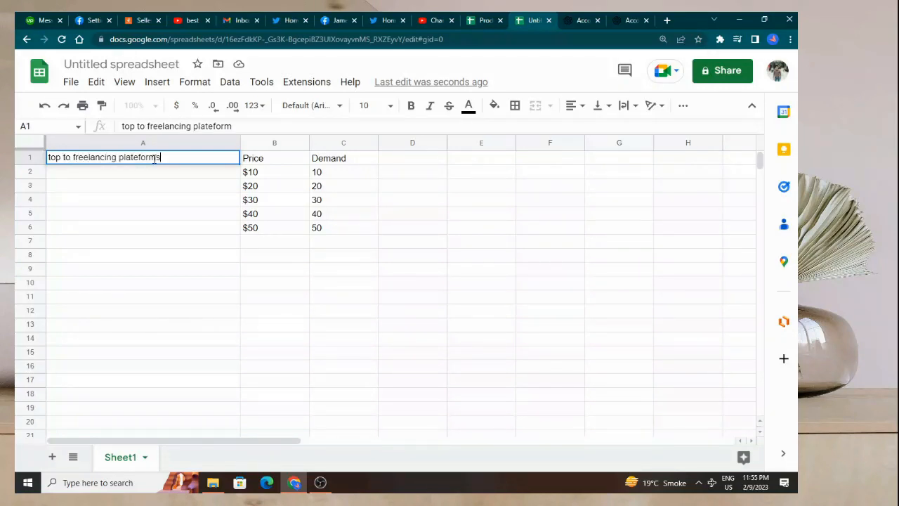
key("Return")
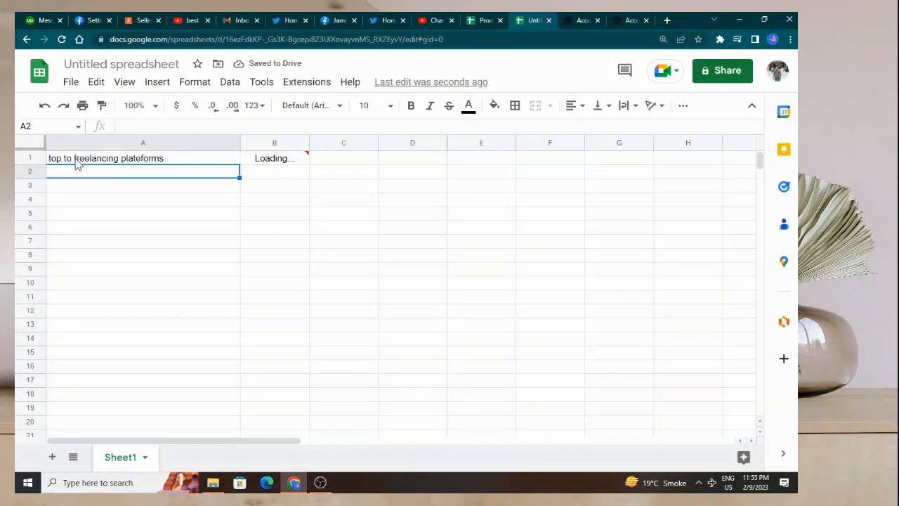
double_click(75, 160)
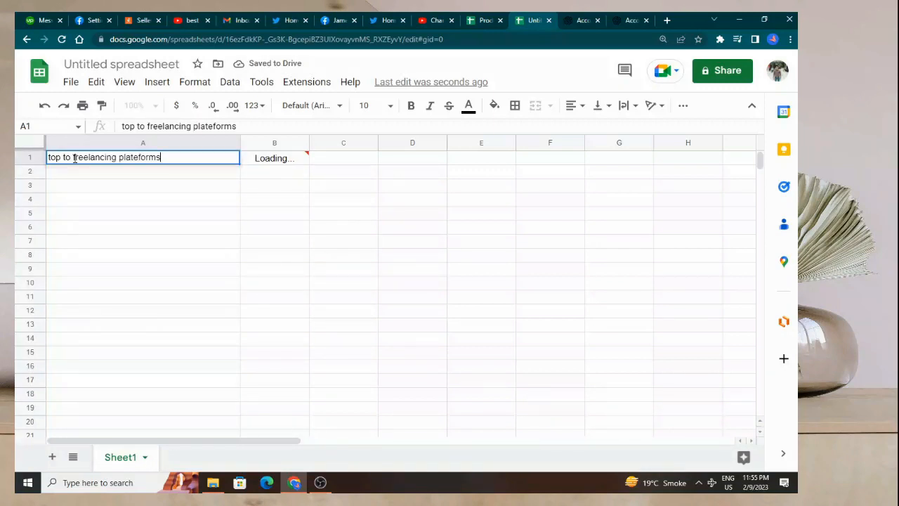
key("BackSpace")
key("BackSpace")
type("ms")
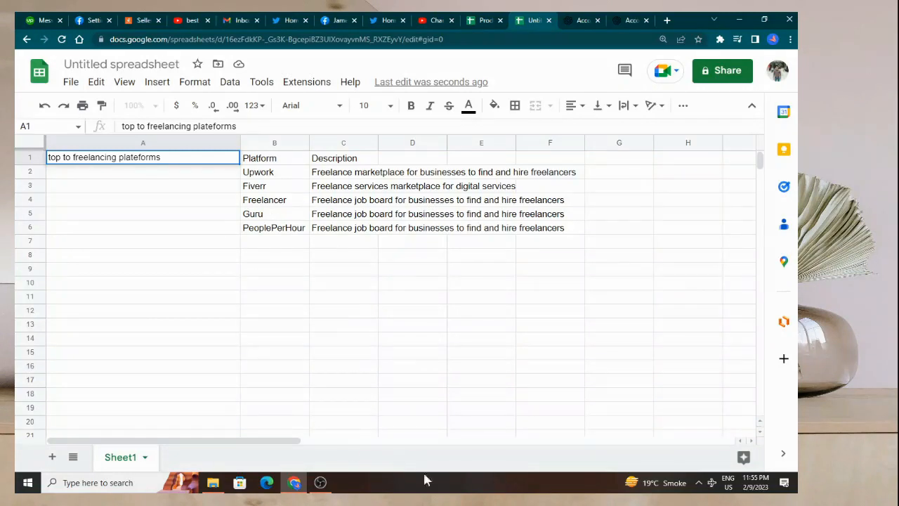
Enter the note "If you like my stuff please subscribe my youtube channel Data analysis tips. Thank you" in cell A9
left_click(216, 271)
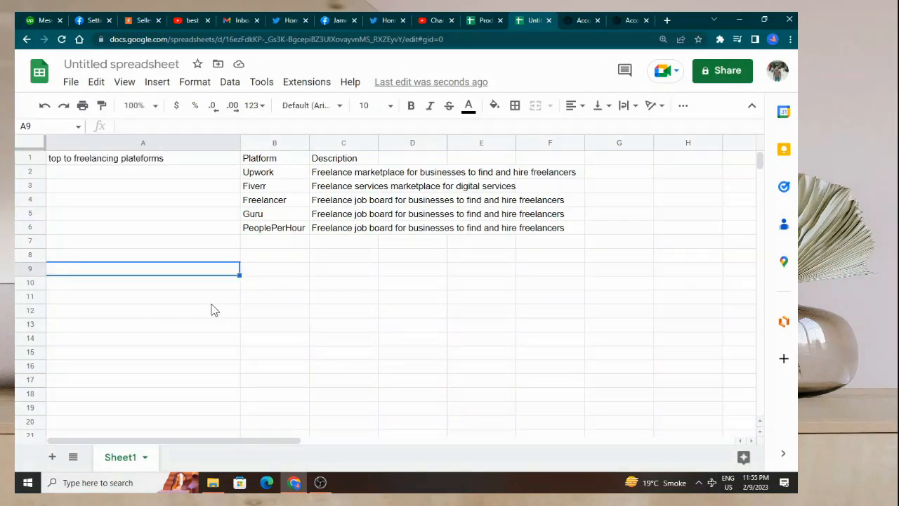
type("If you ")
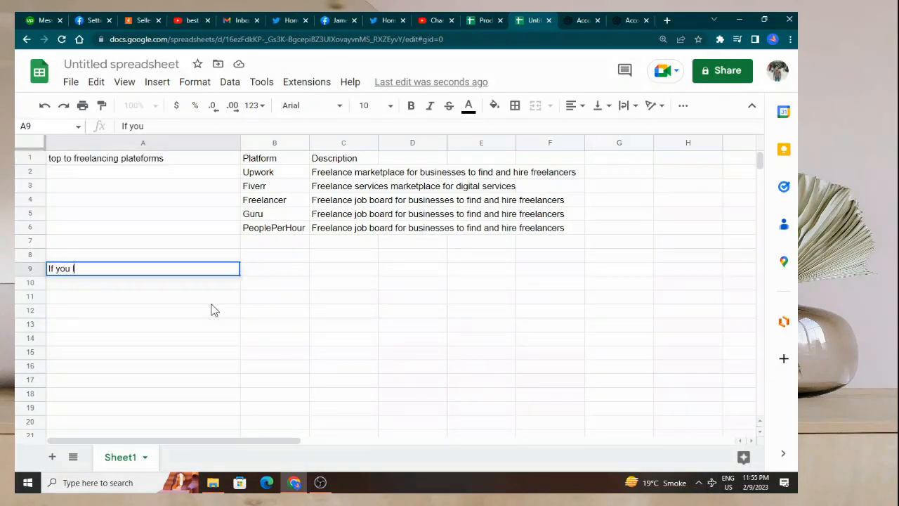
type("like my stuff")
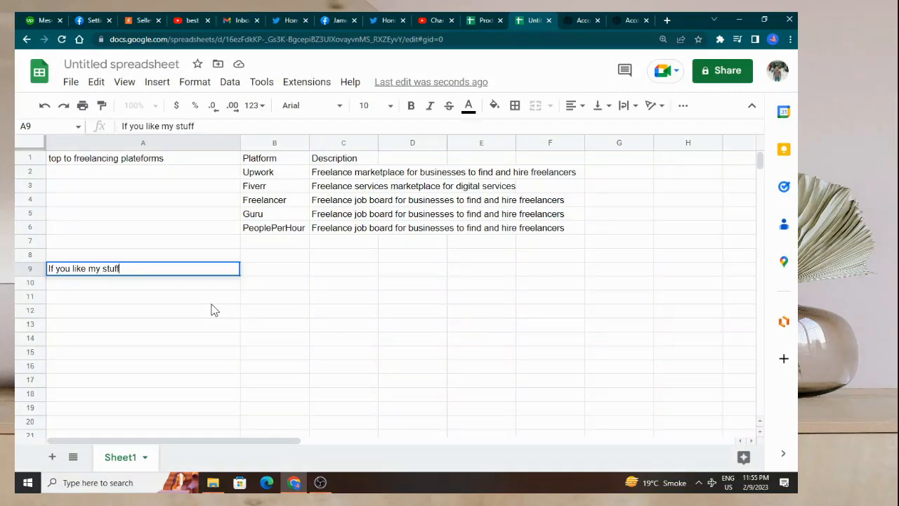
type(" please sub")
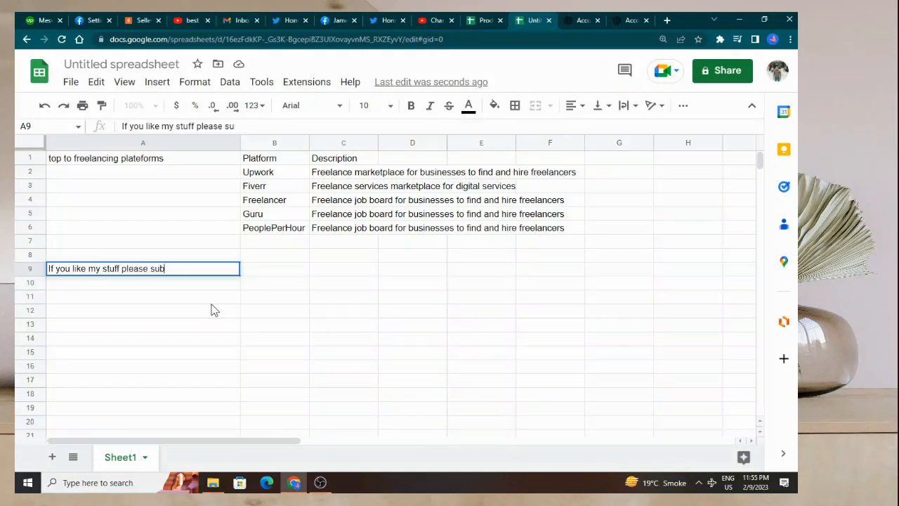
type("scribe my youtube channel")
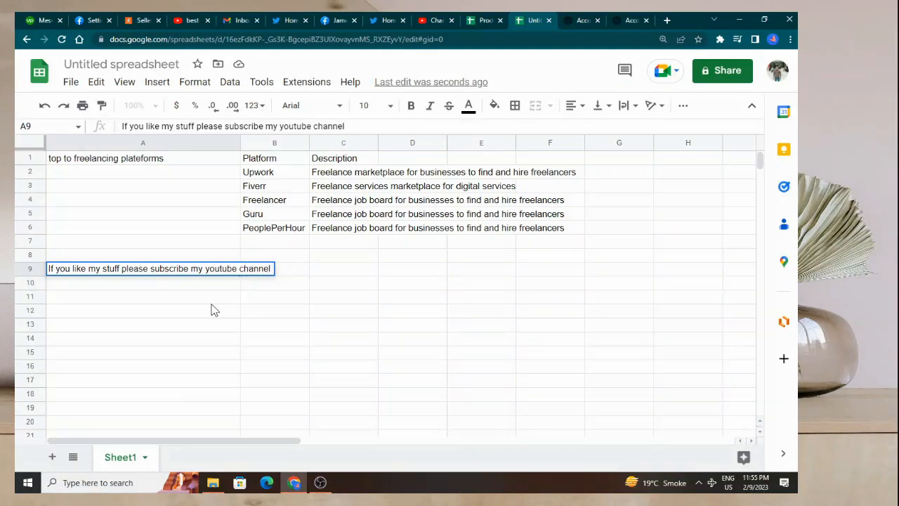
type(" Data ana")
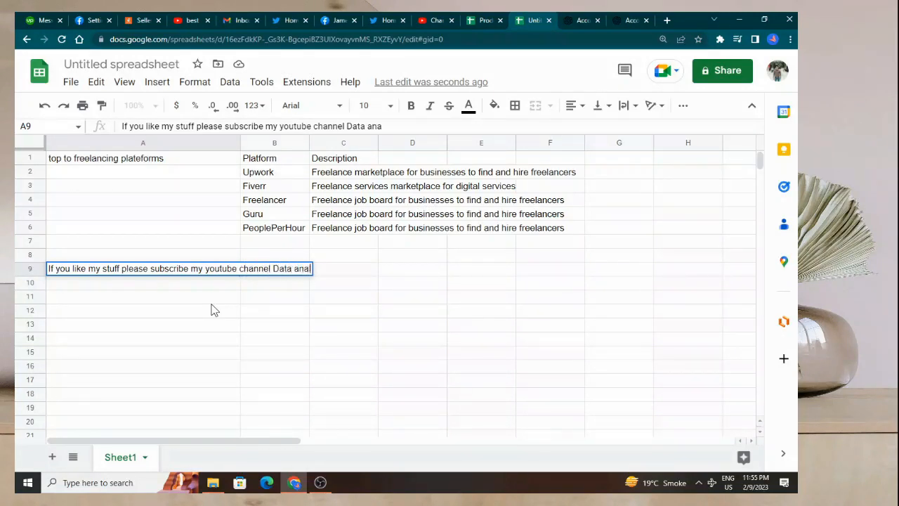
type("lysis tips. Than yo")
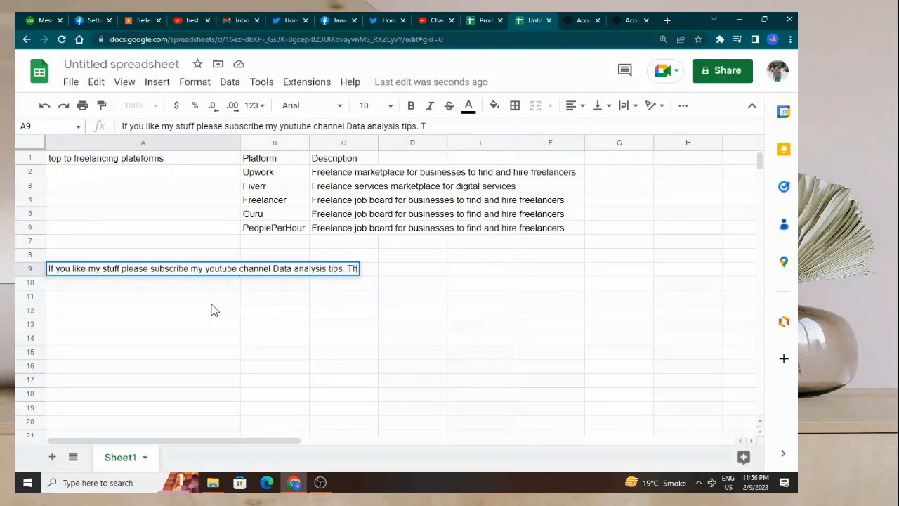
key("BackSpace")
key("BackSpace")
key("BackSpace")
key("BackSpace")
type("nk you")
left_click(211, 302)
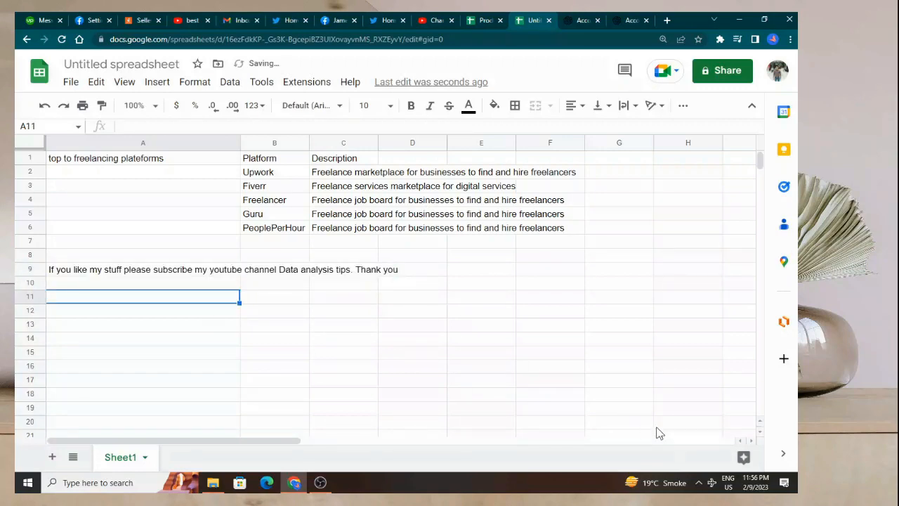